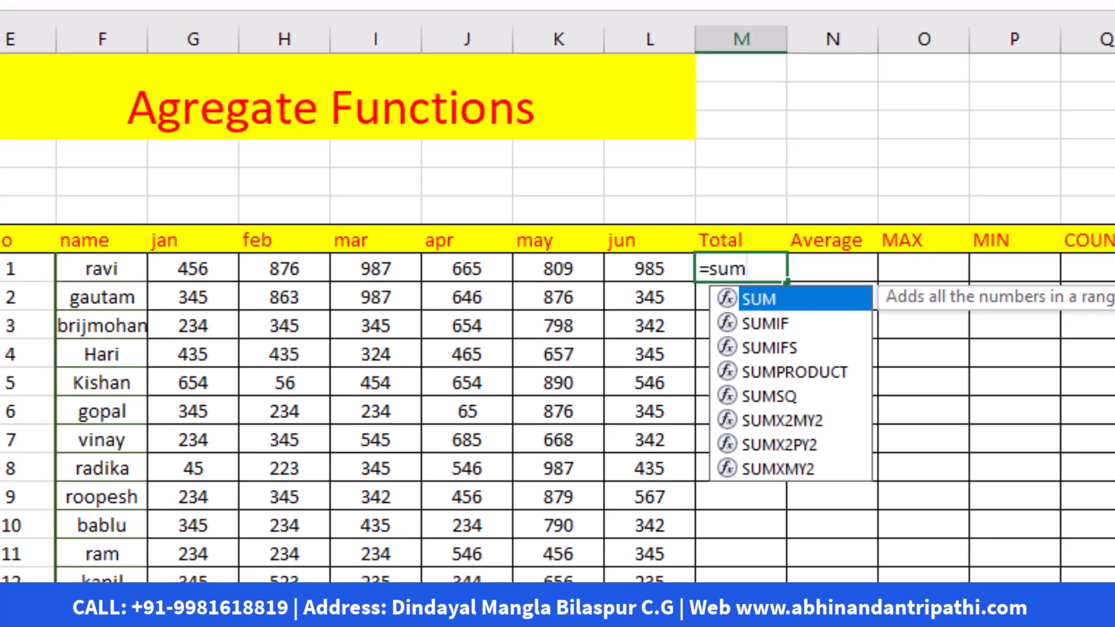
Complete the Total formula in M8 as =SUM(G8:L8) to add the first row's jan to jun values
text(()
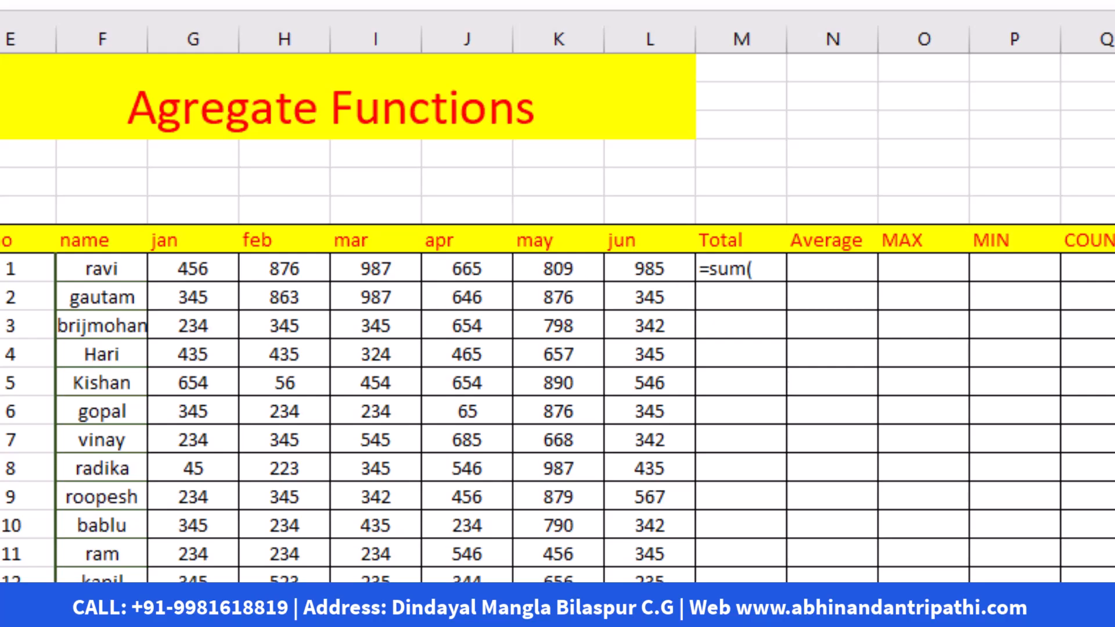
click(764, 273)
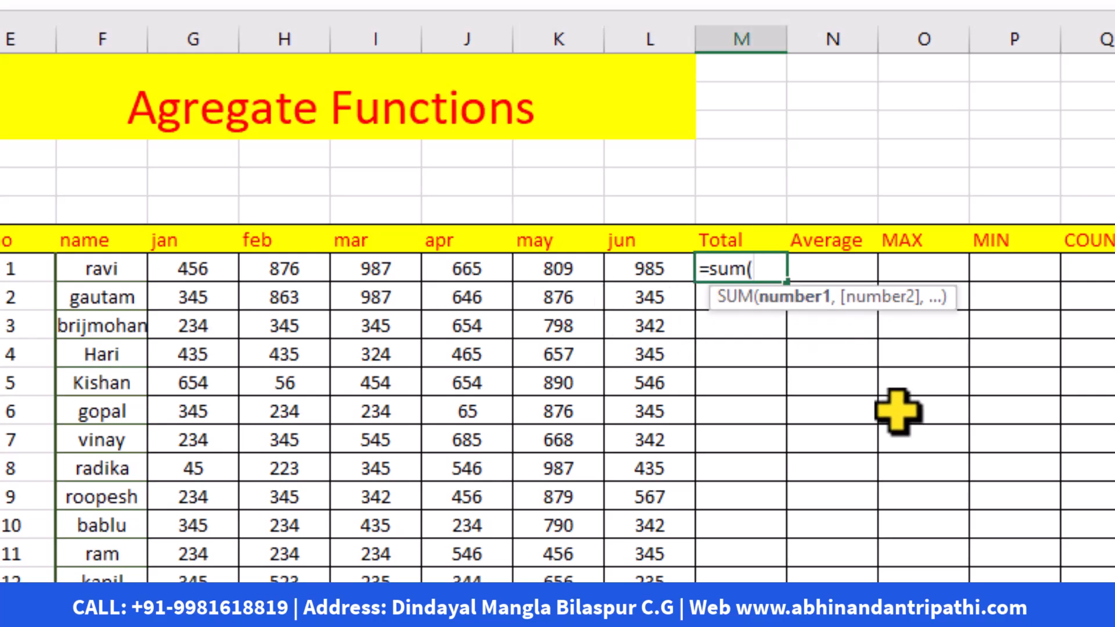
text(g1)
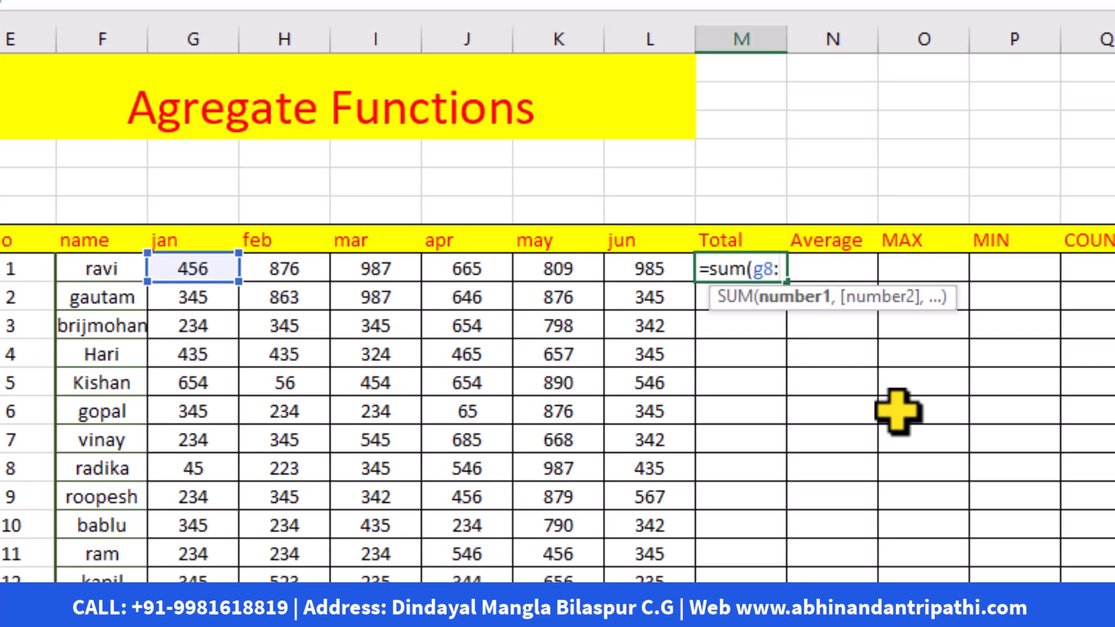
text(:l8)
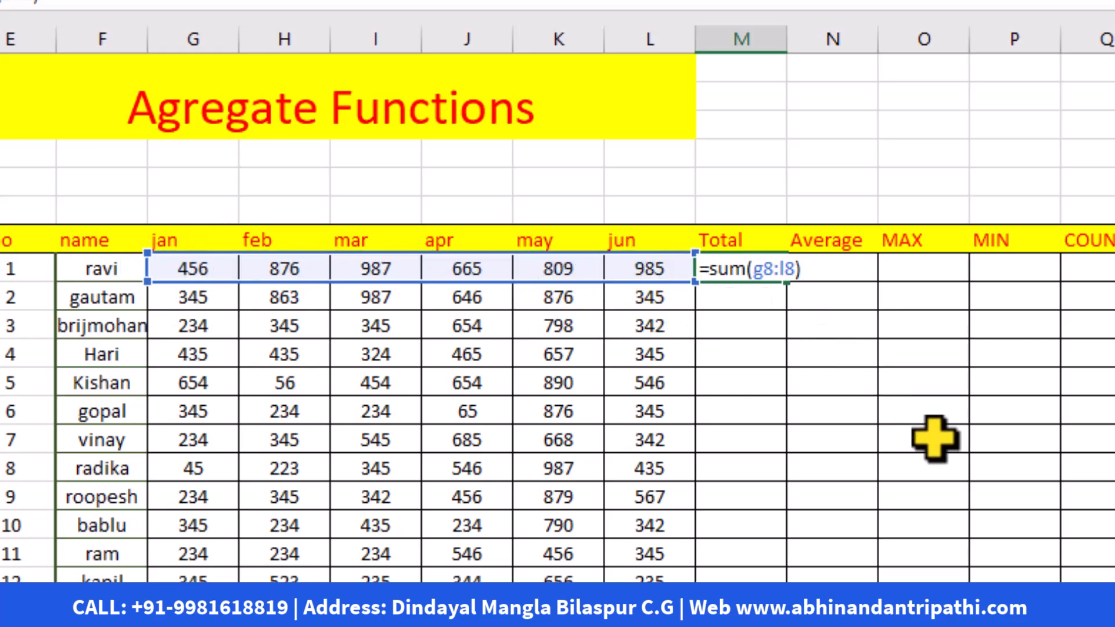
key(Return)
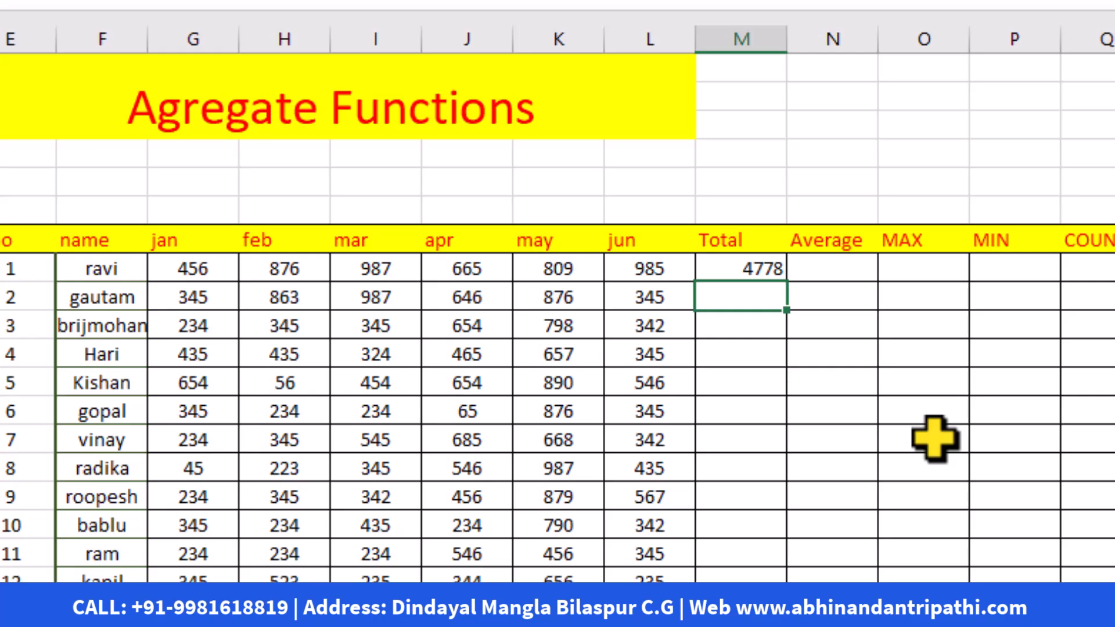
click(1112, 465)
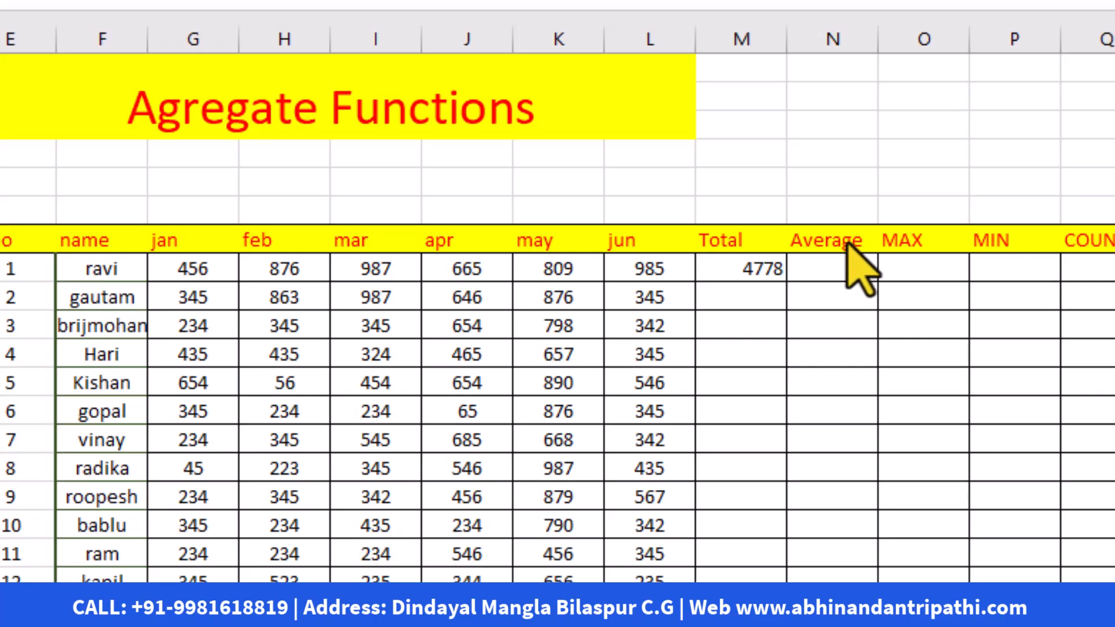
Re-enter the range of the SUM formula in M8 by selecting G8:L8 in the sheet
double_click(755, 296)
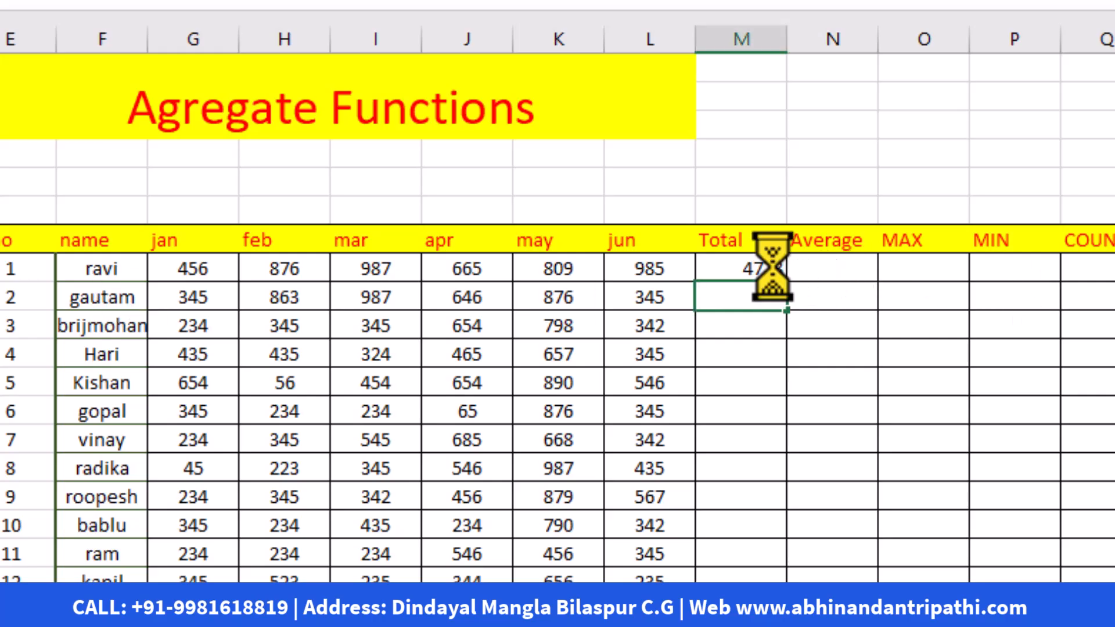
double_click(772, 268)
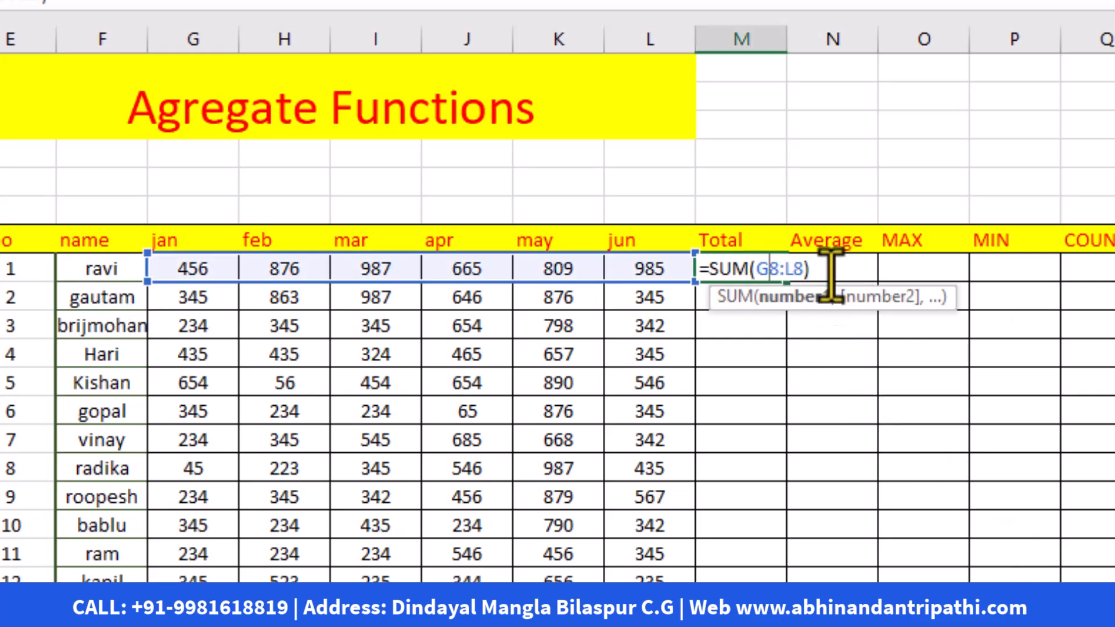
click(831, 256)
key(BackSpace)
key(BackSpace)
key(BackSpace)
key(BackSpace)
key(BackSpace)
key(BackSpace)
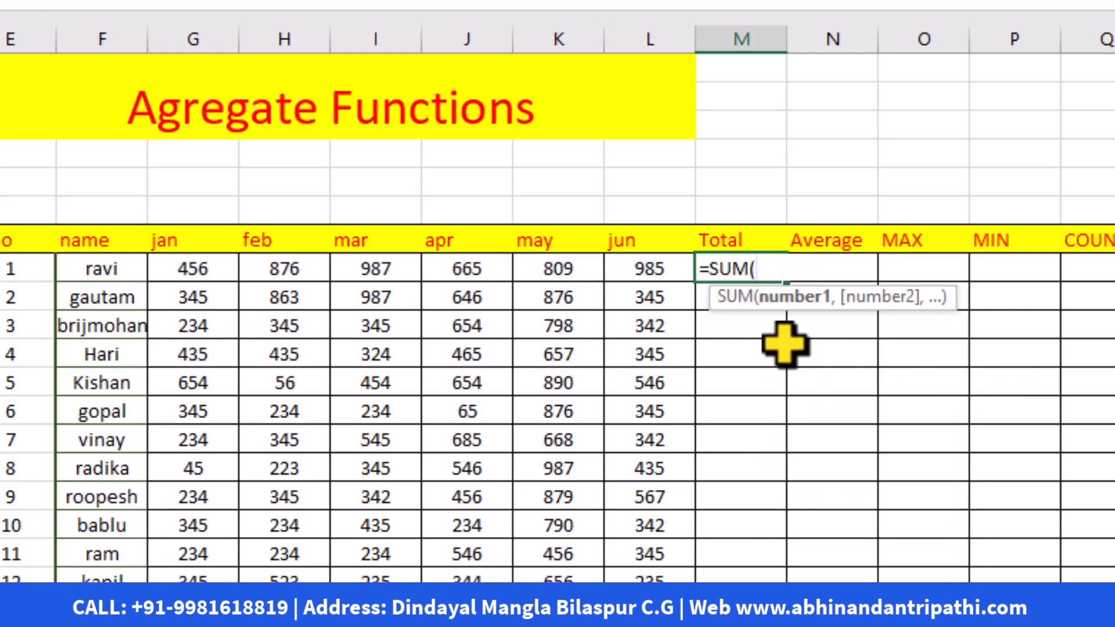
drag(186, 267, 628, 262)
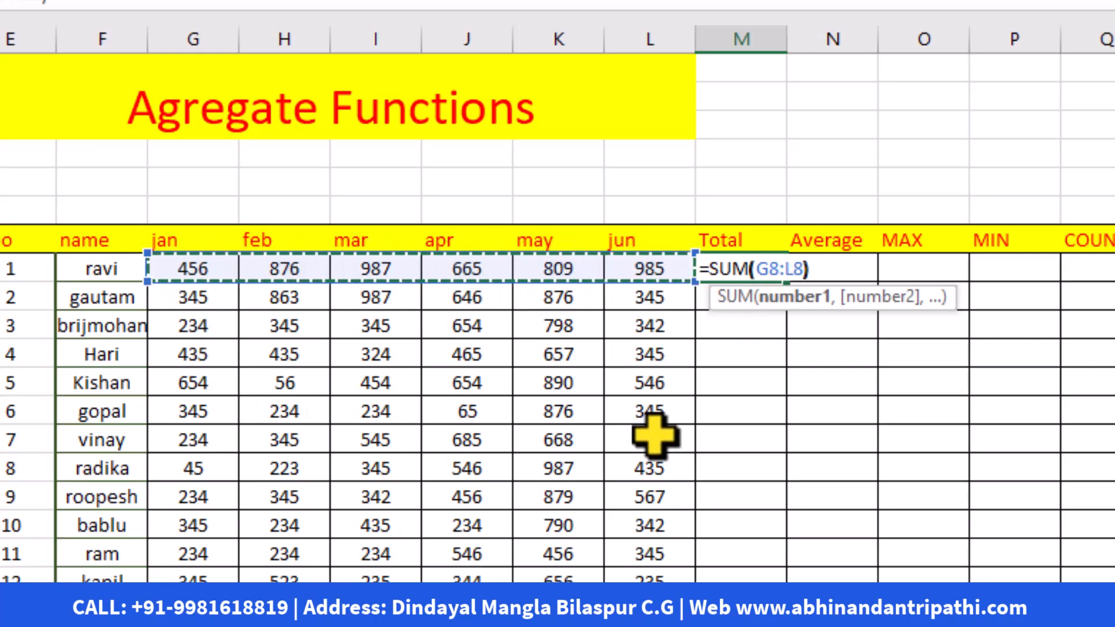
key(Return)
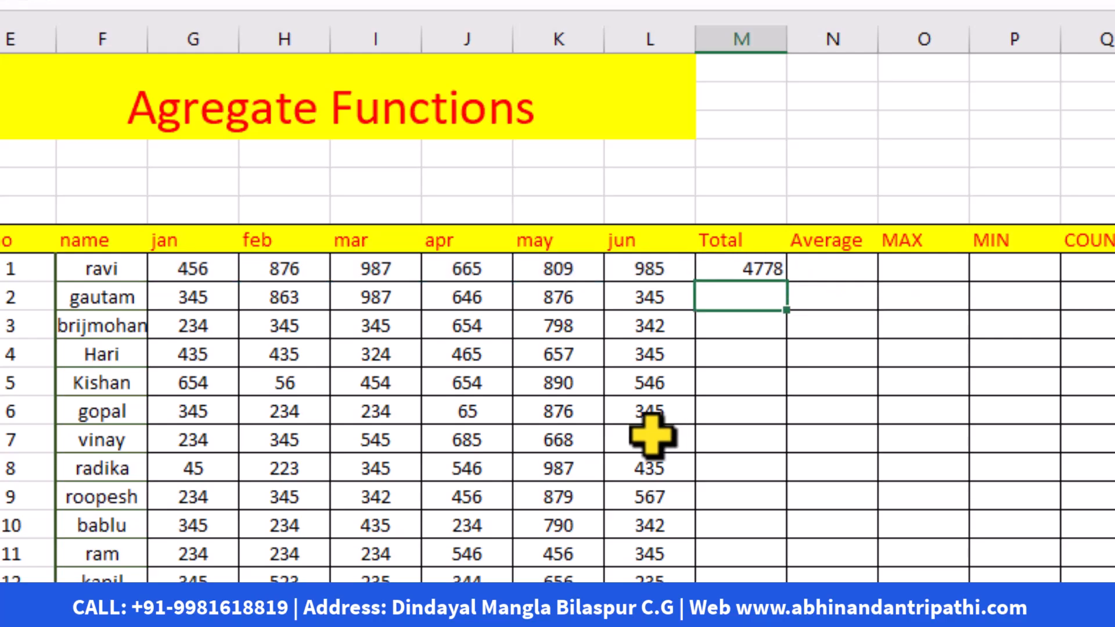
Delete the SUM formula from M8, leaving the first Total cell empty
double_click(773, 268)
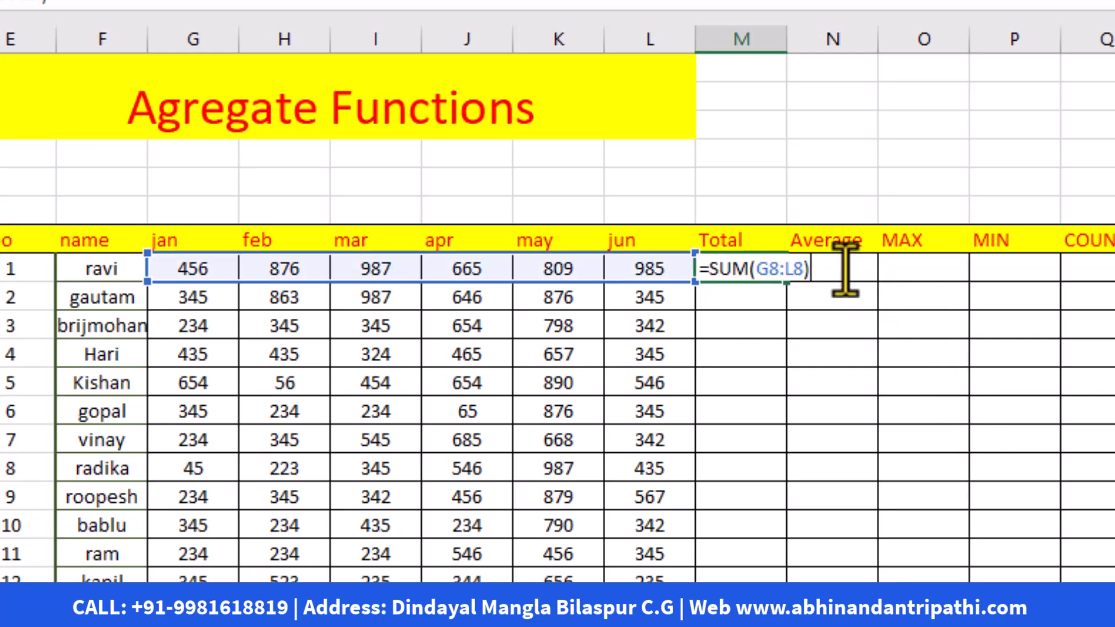
key(BackSpace)
key(BackSpace)
key(BackSpace)
key(BackSpace)
key(BackSpace)
key(BackSpace)
key(BackSpace)
key(BackSpace)
key(BackSpace)
key(BackSpace)
click(854, 445)
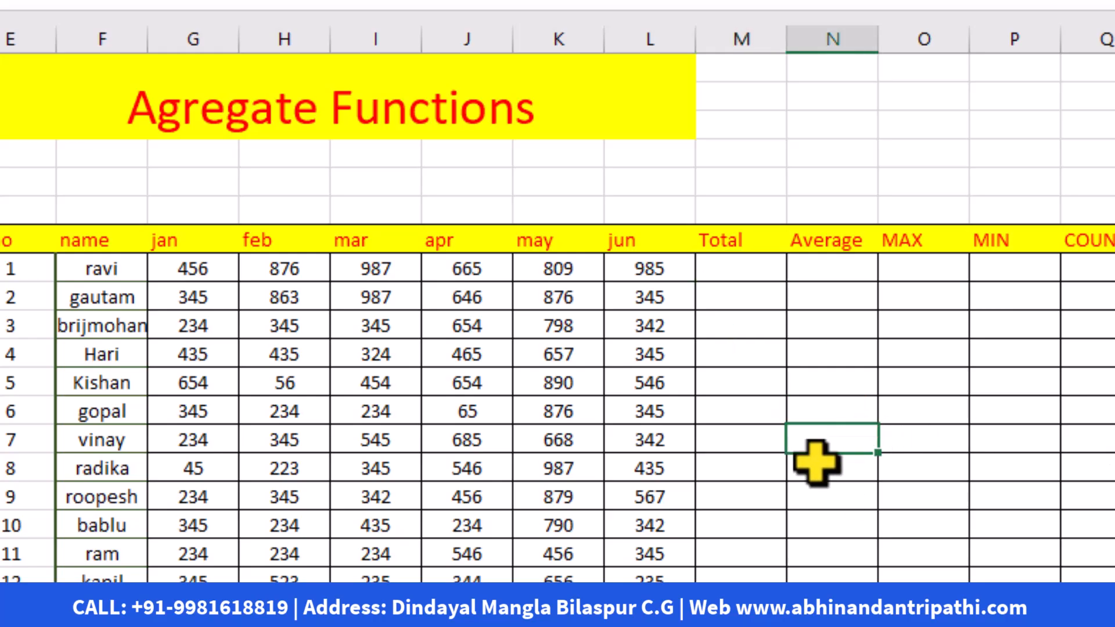
Use AutoSum in M8 to total G8:L8 and fill the formula down the Total column to row 22
click(750, 292)
click(748, 269)
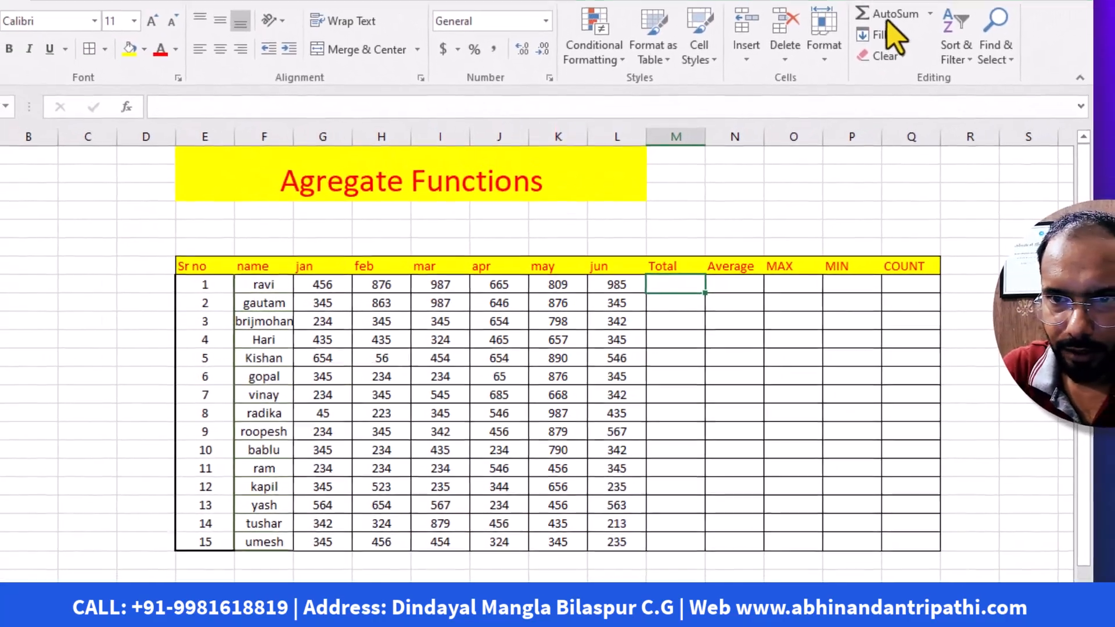
click(874, 29)
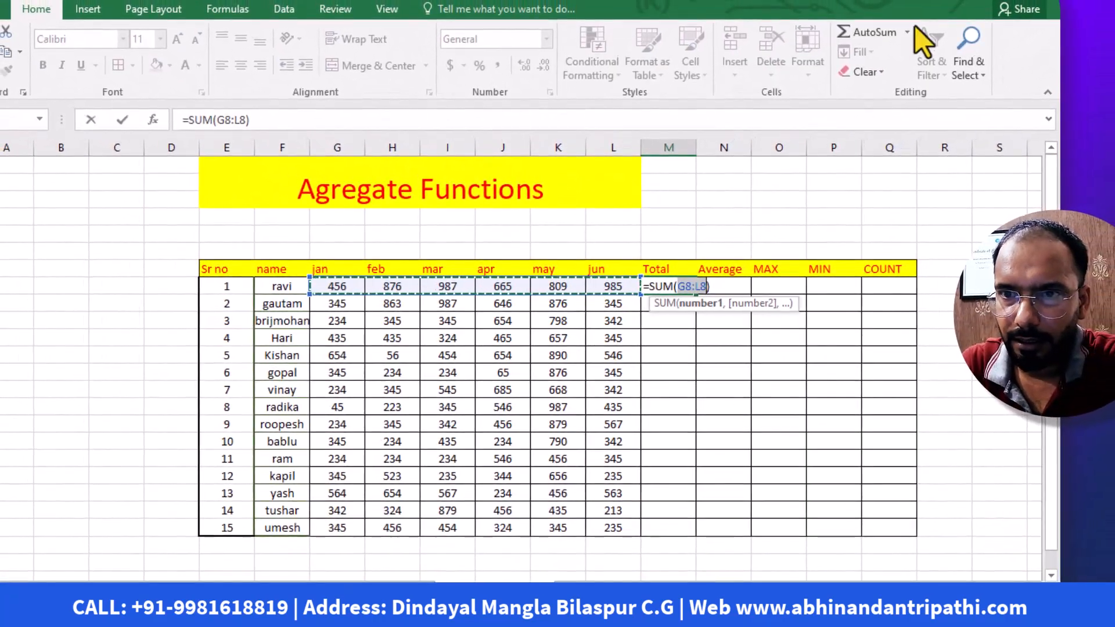
click(728, 288)
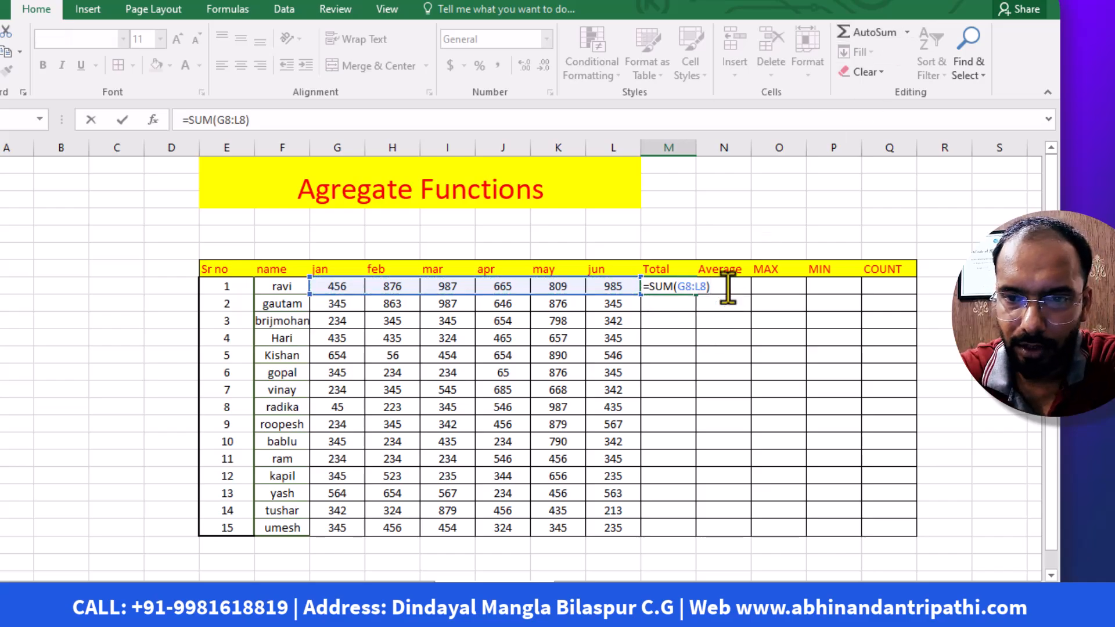
key(Return)
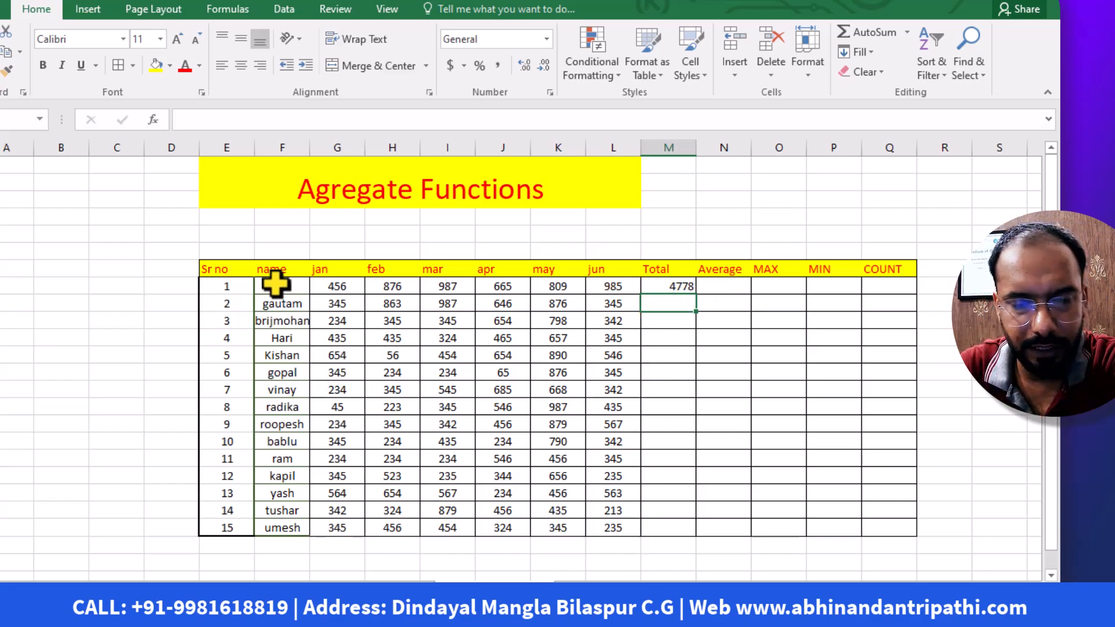
click(684, 287)
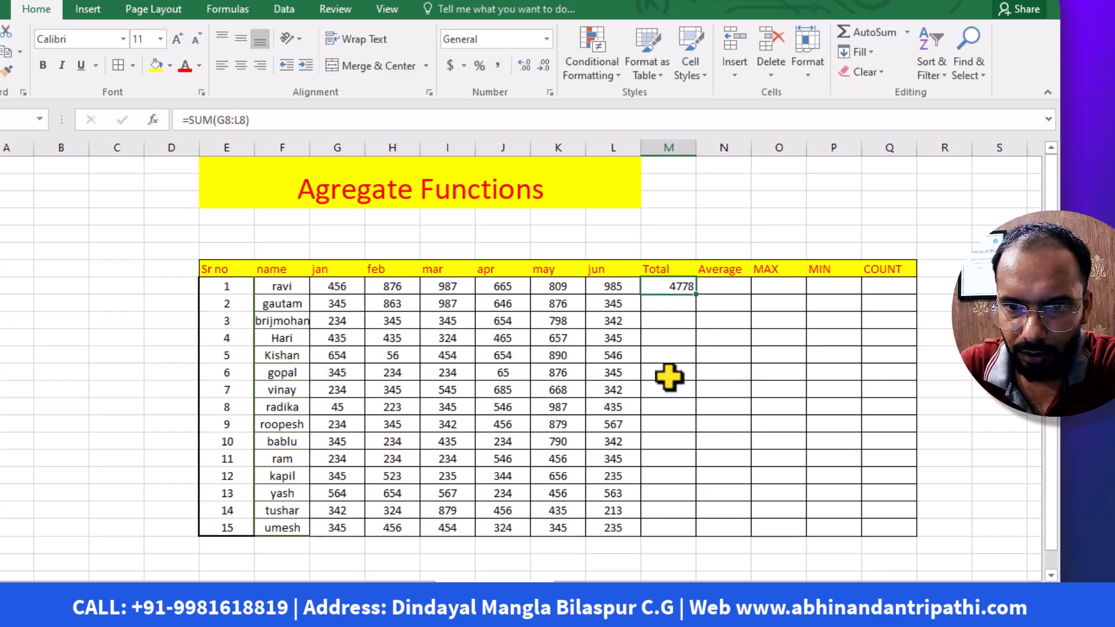
double_click(697, 295)
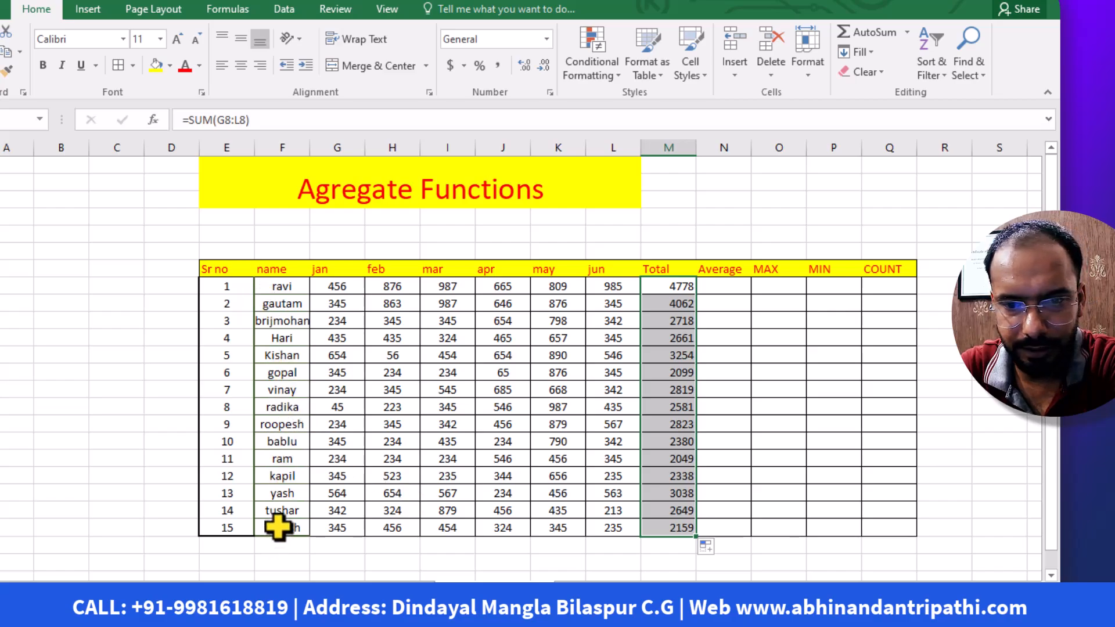
Enter =AVERAGE(G8:L8) in N8 and fill the formula down the Average column to row 22
double_click(739, 289)
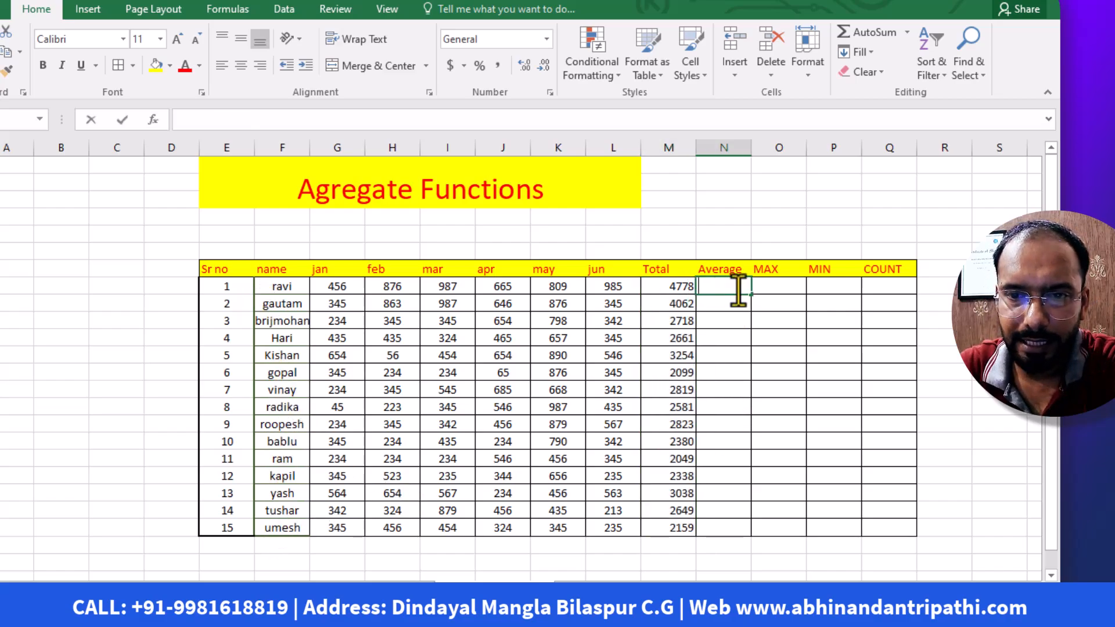
click(908, 33)
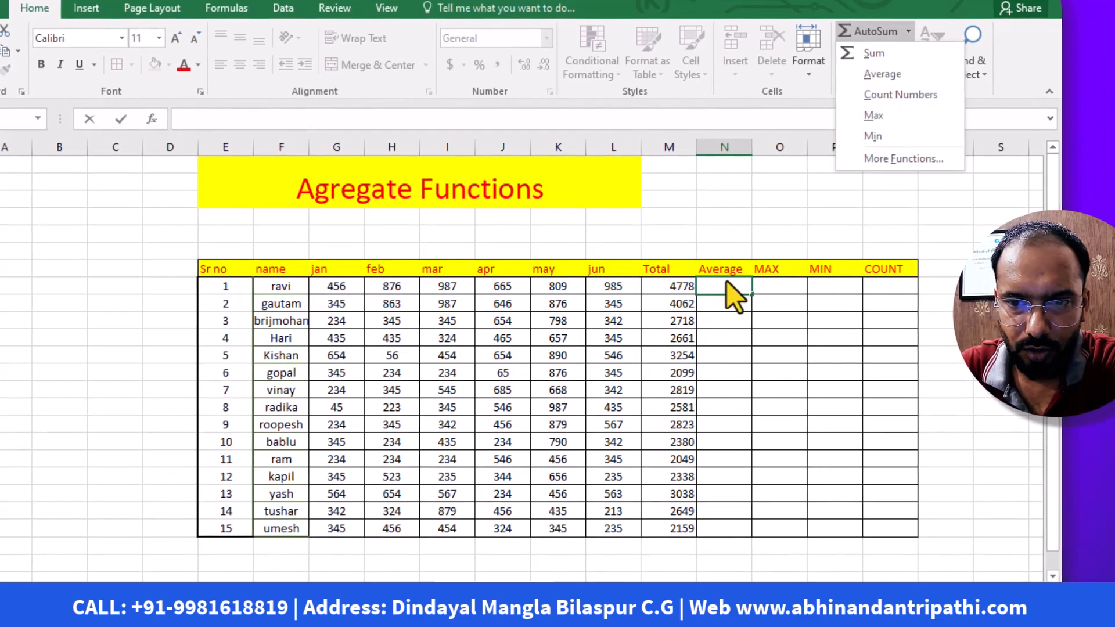
click(726, 284)
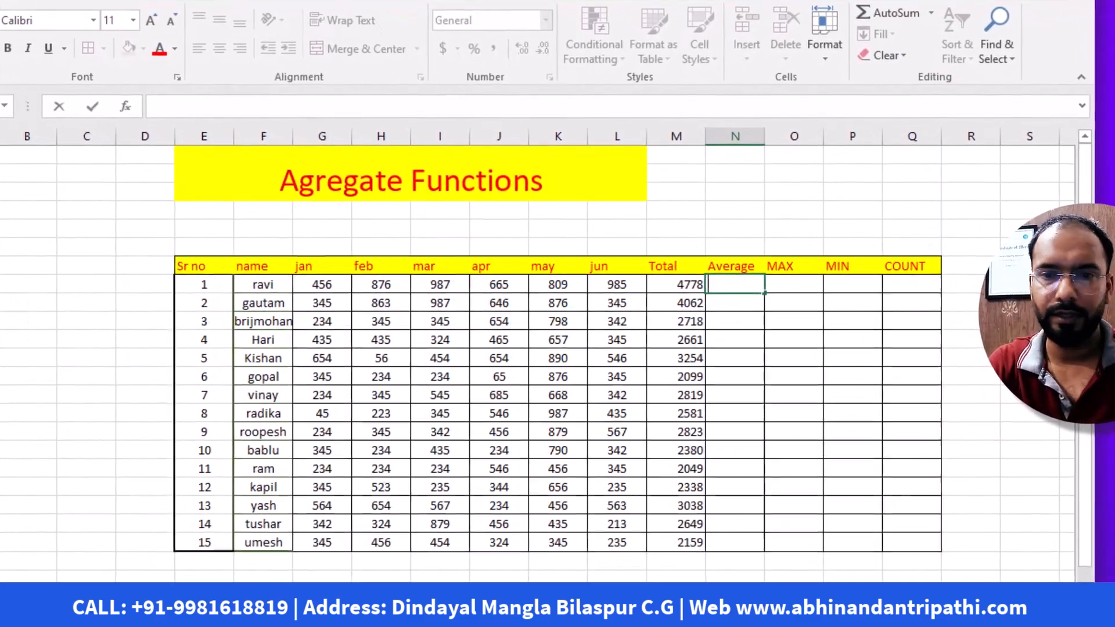
text(=)
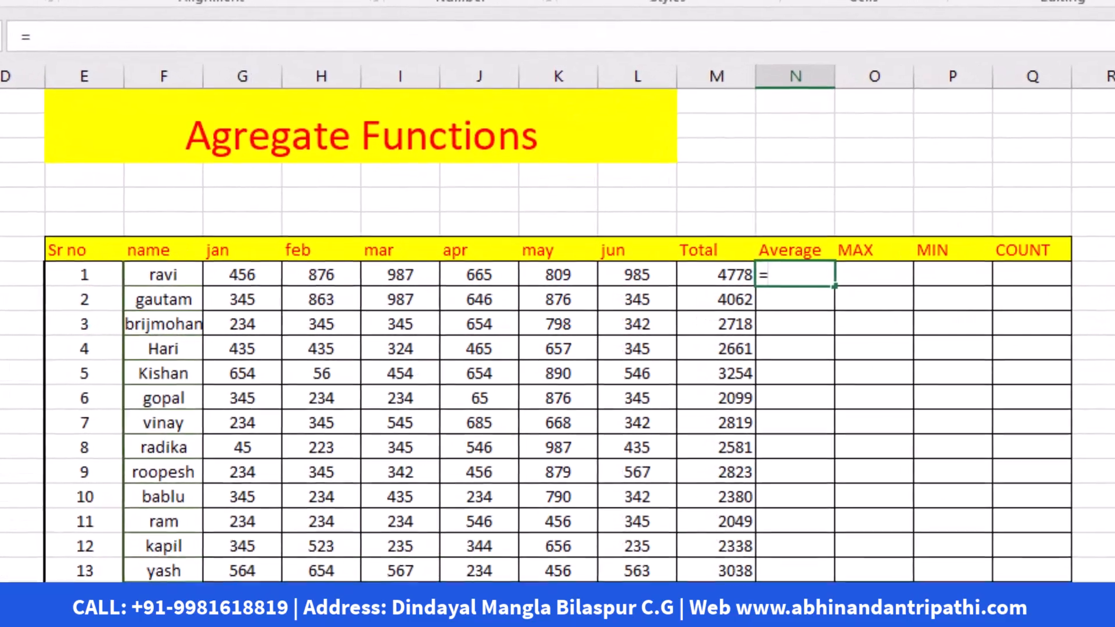
text(av)
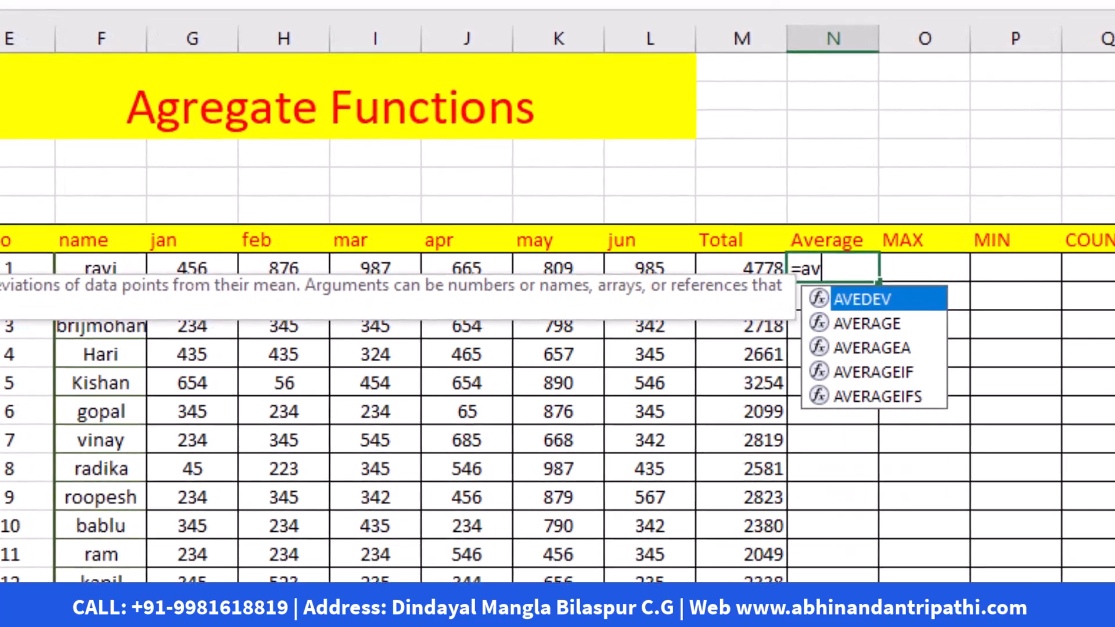
text(er)
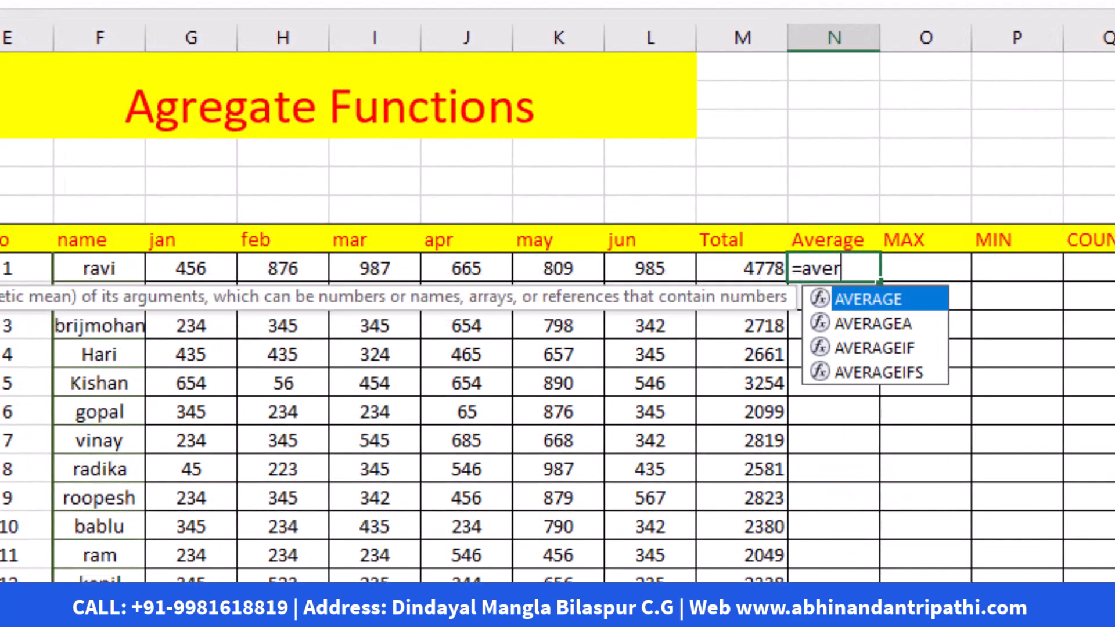
text(age()
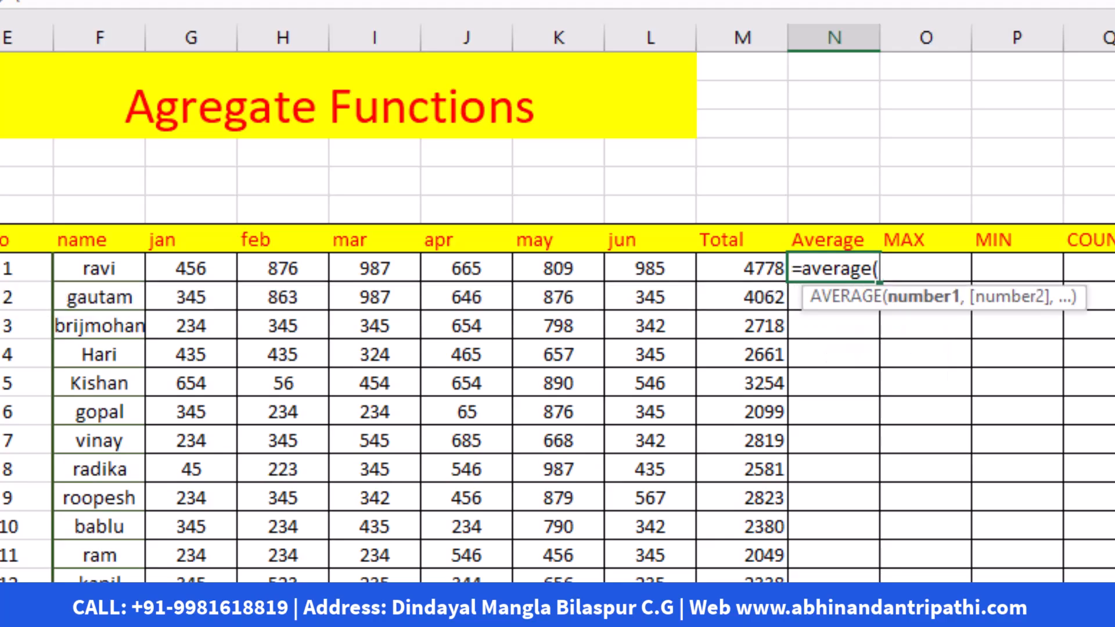
drag(170, 269, 662, 270)
text())
key(Return)
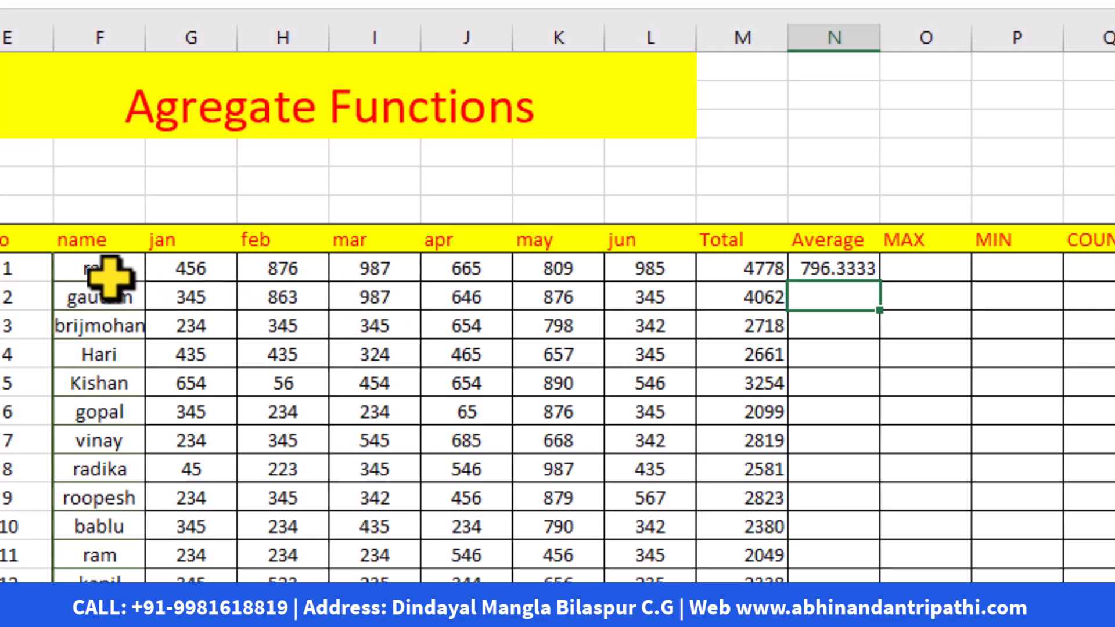
click(858, 272)
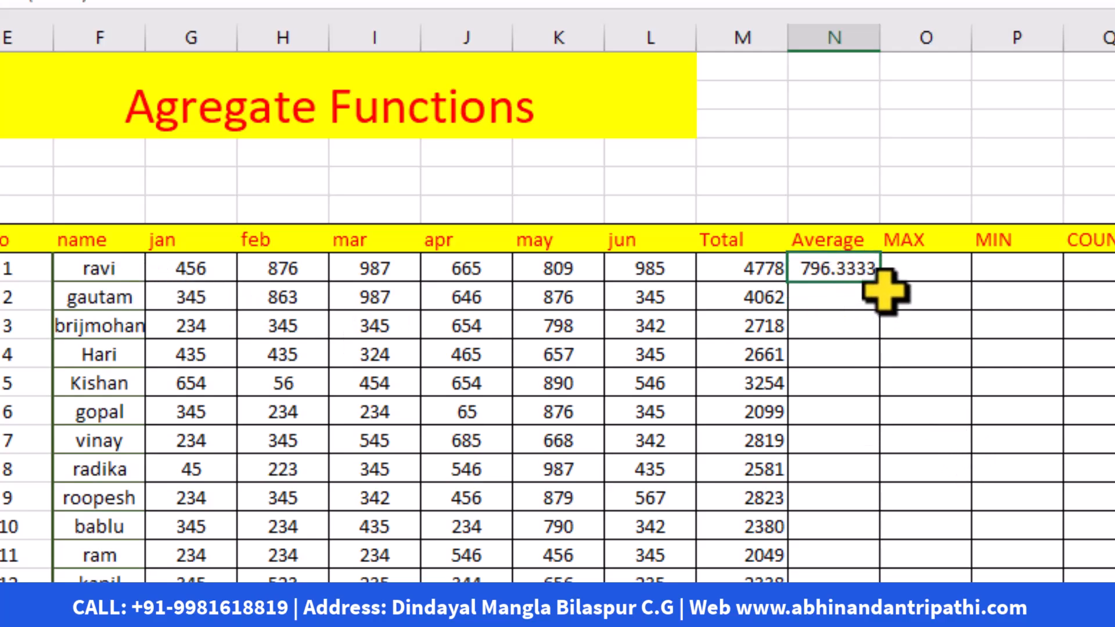
drag(881, 279, 887, 570)
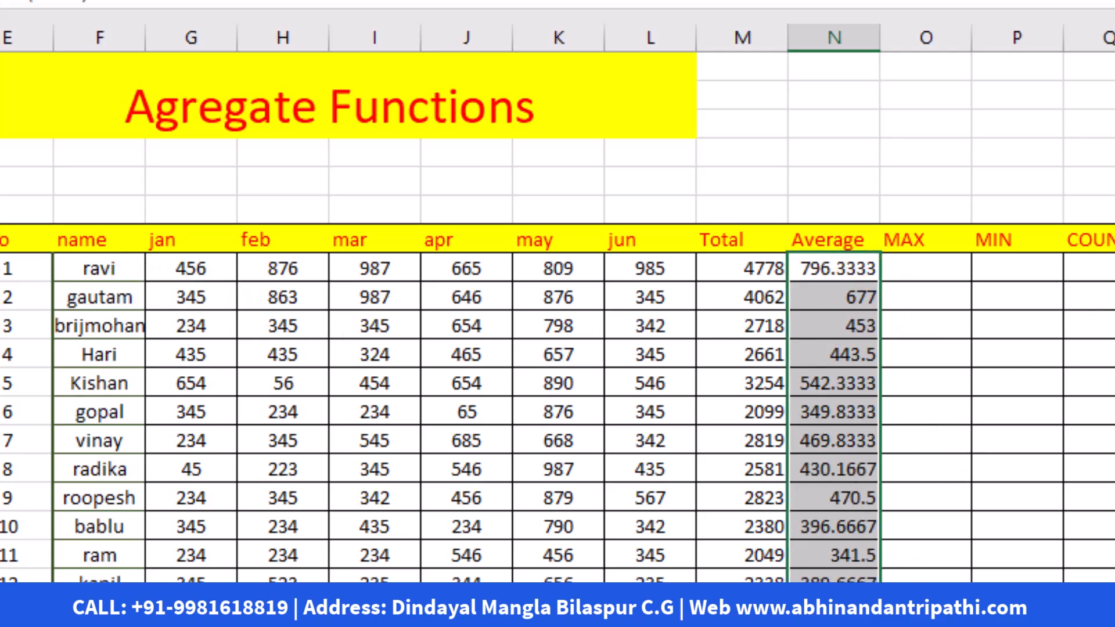
Enter =MAX(G8:L8) in O8 to find the first row's highest monthly value
click(930, 268)
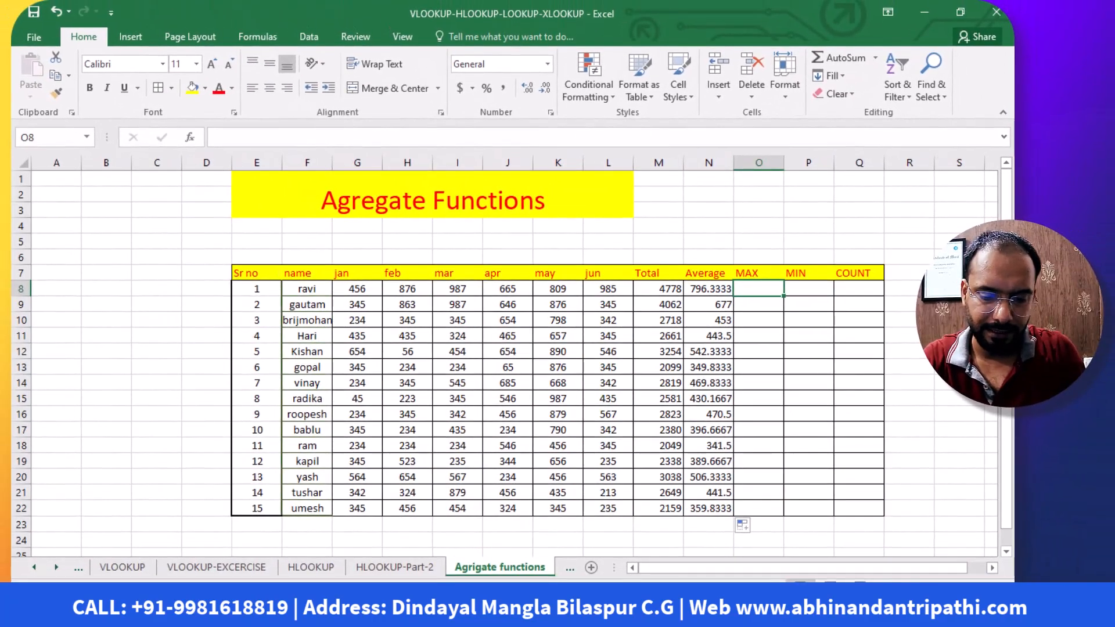
text(=m)
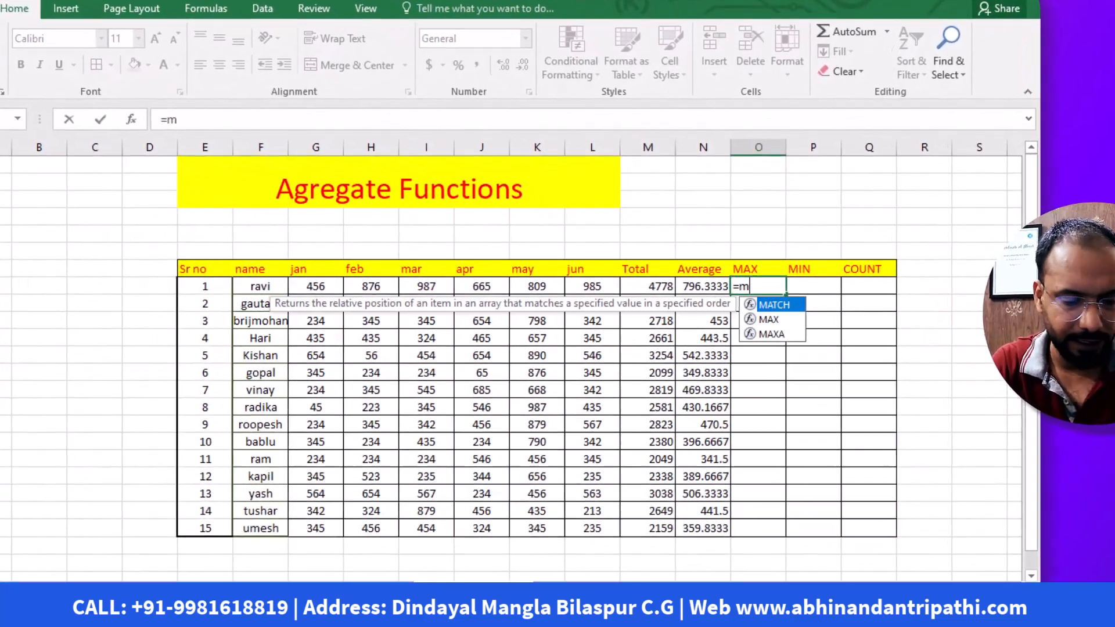
text(()
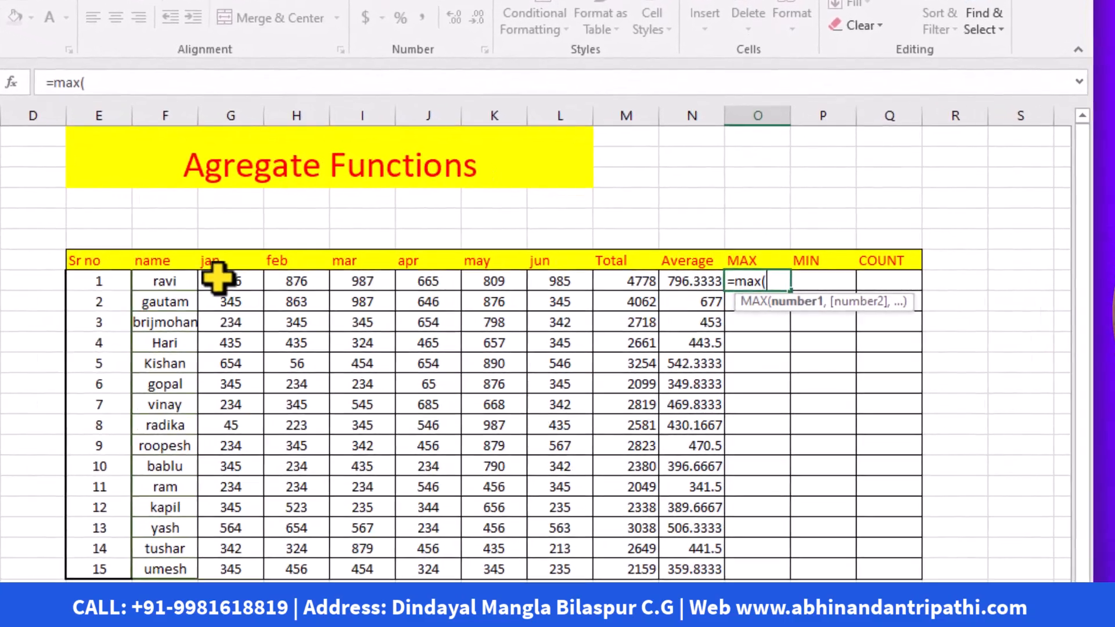
drag(216, 279, 573, 281)
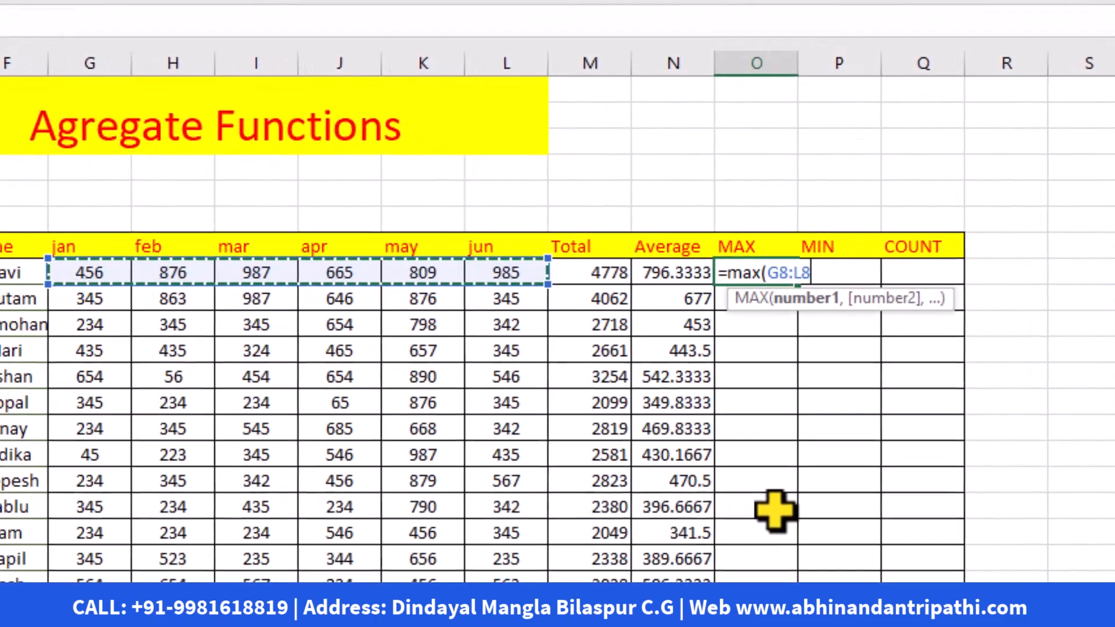
text())
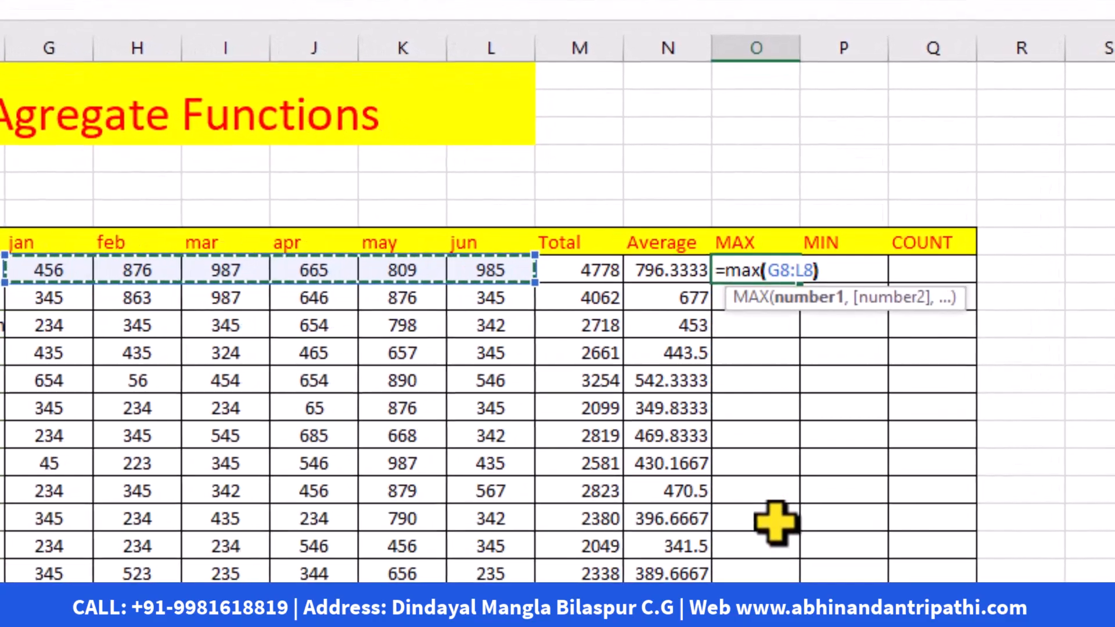
key(Return)
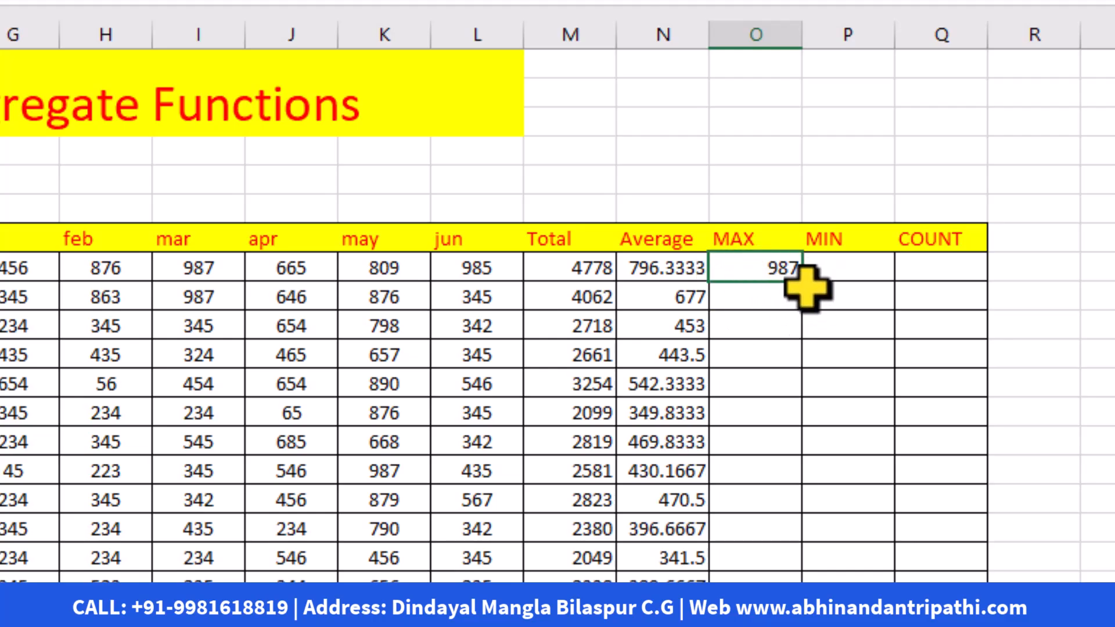
Fill the MAX formula from O8 down the MAX column to row 22
double_click(812, 288)
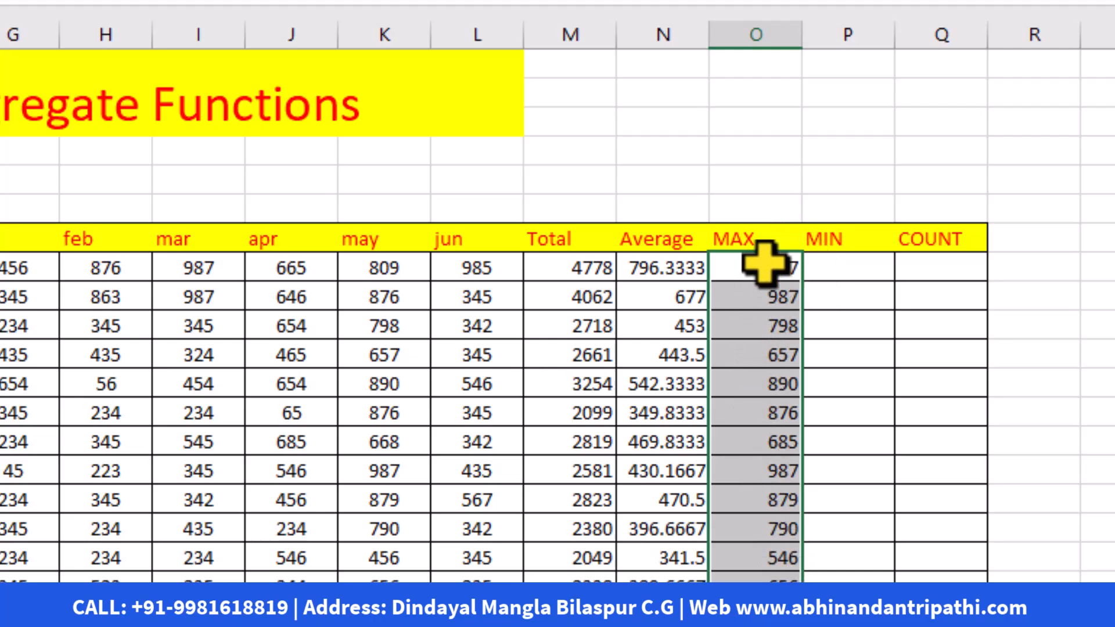
Enter =MIN(G8:L8) in P8 and fill the formula down the MIN column to row 22
click(865, 267)
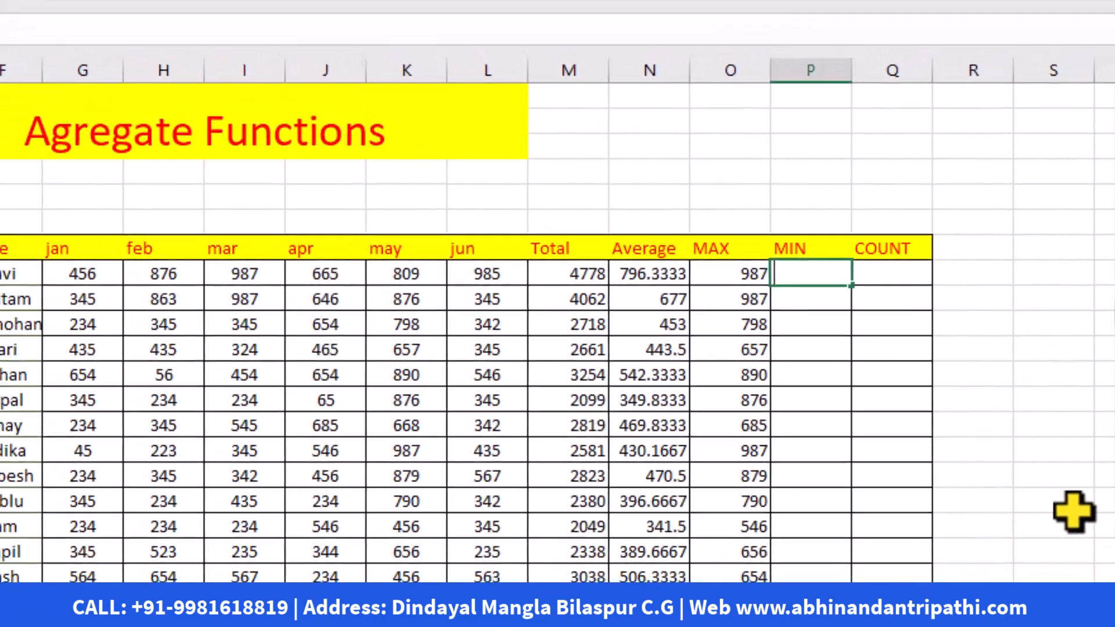
text(=)
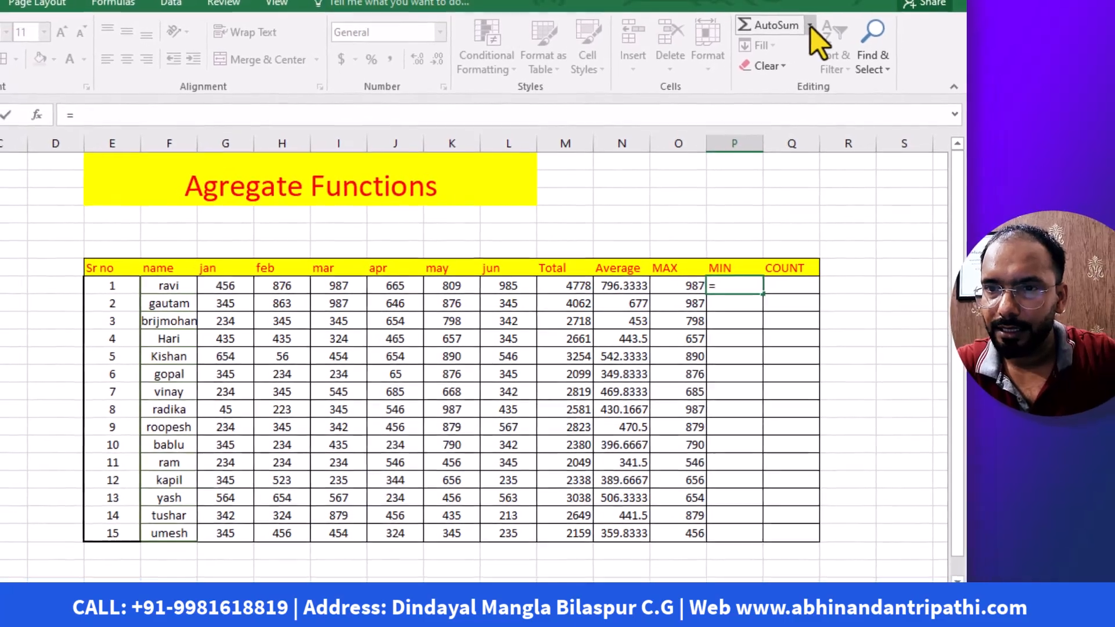
click(813, 21)
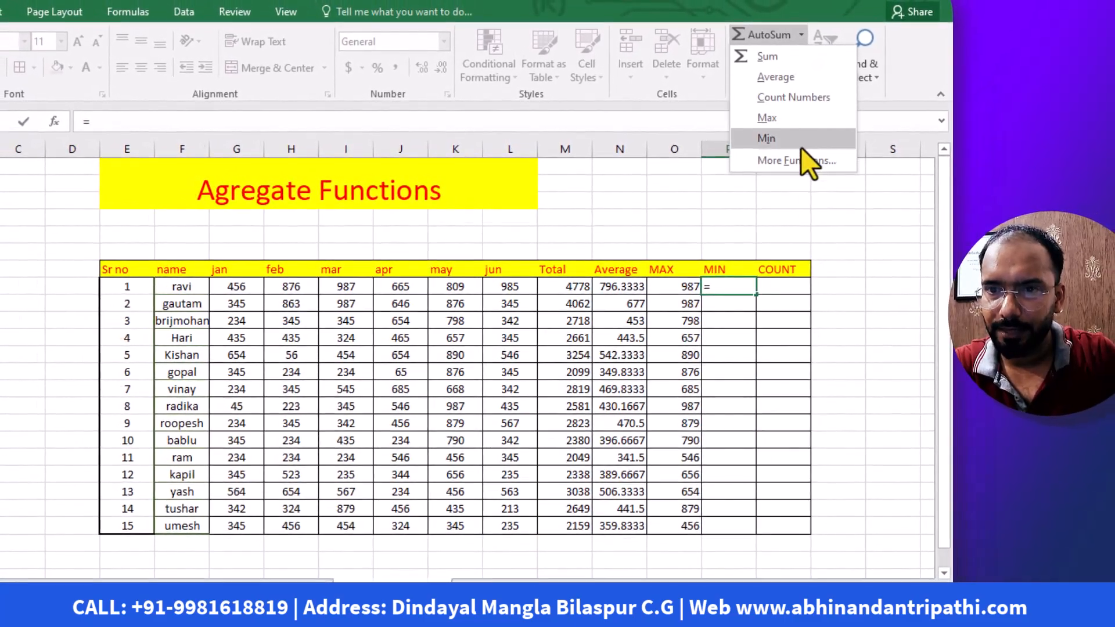
click(740, 287)
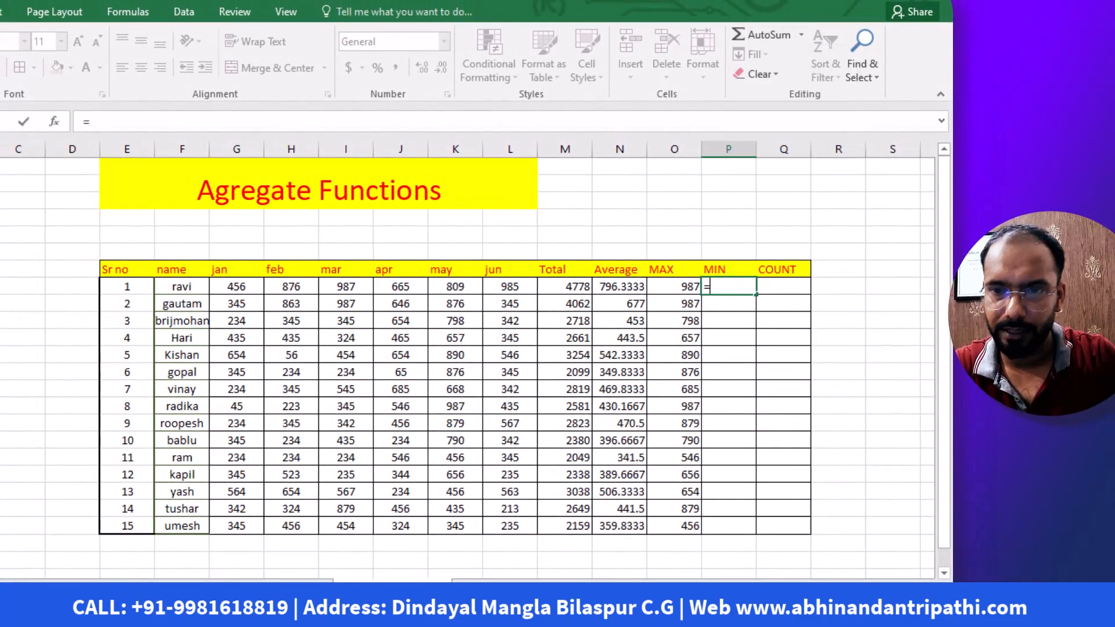
text(min)
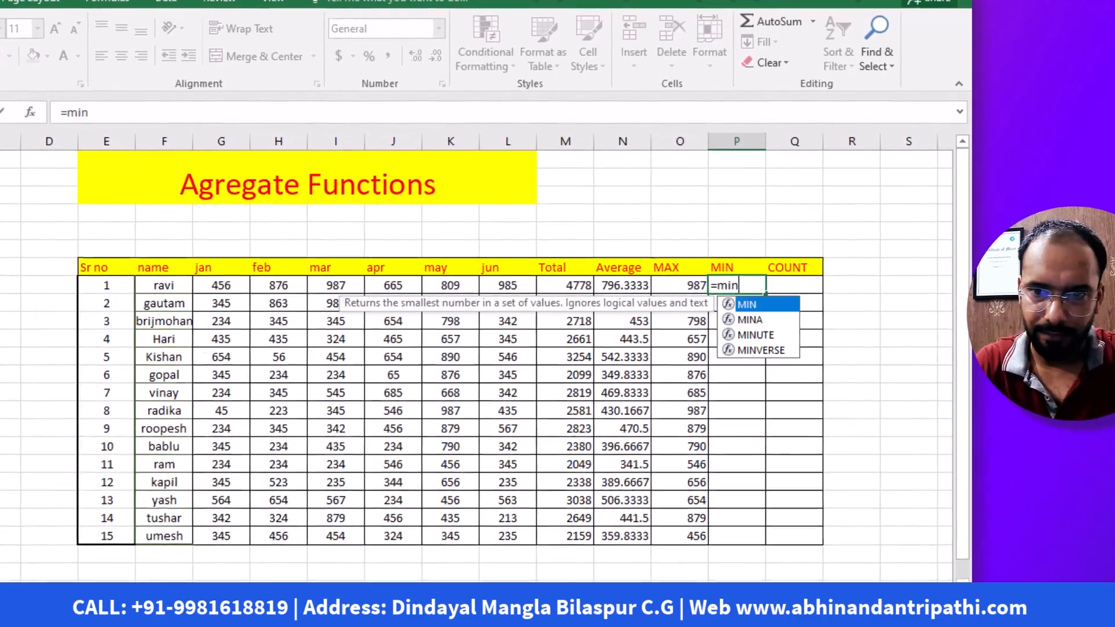
text(()
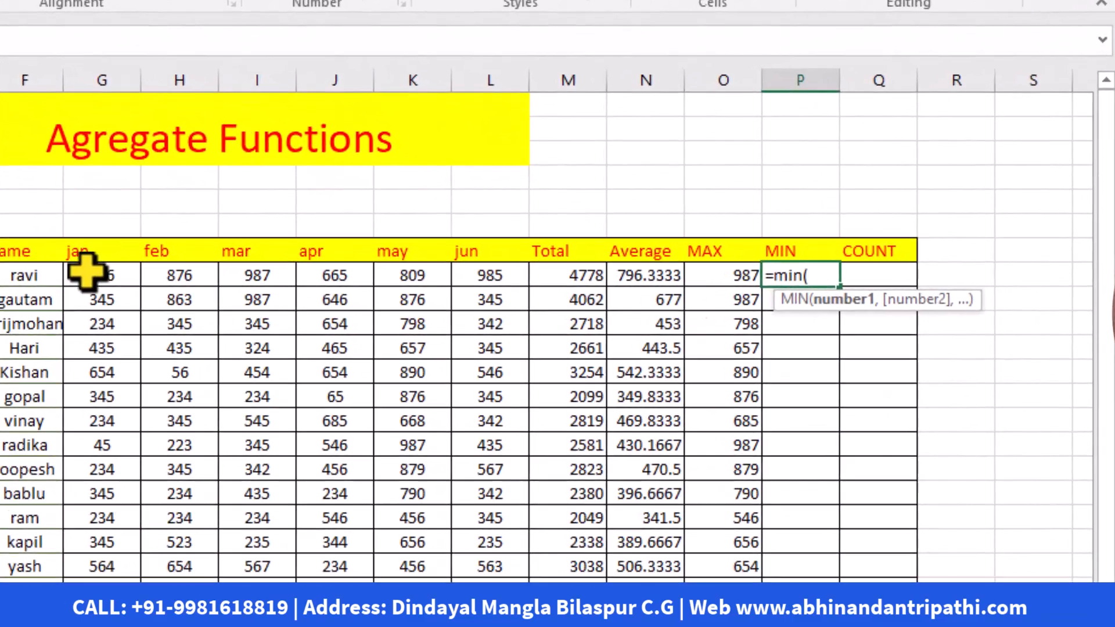
drag(86, 270, 495, 277)
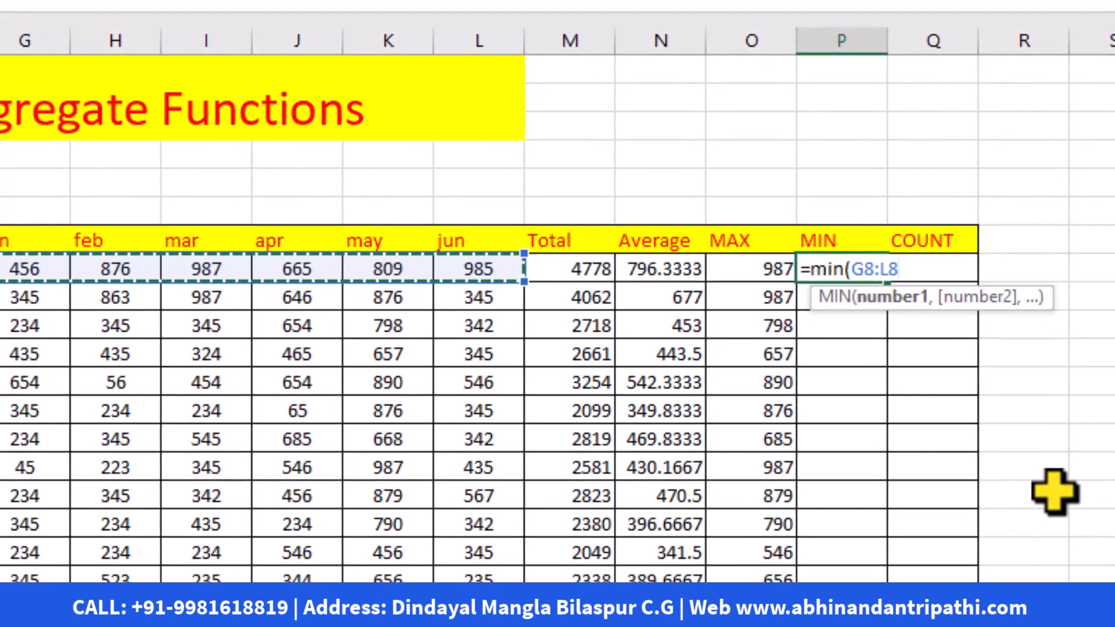
text())
key(Return)
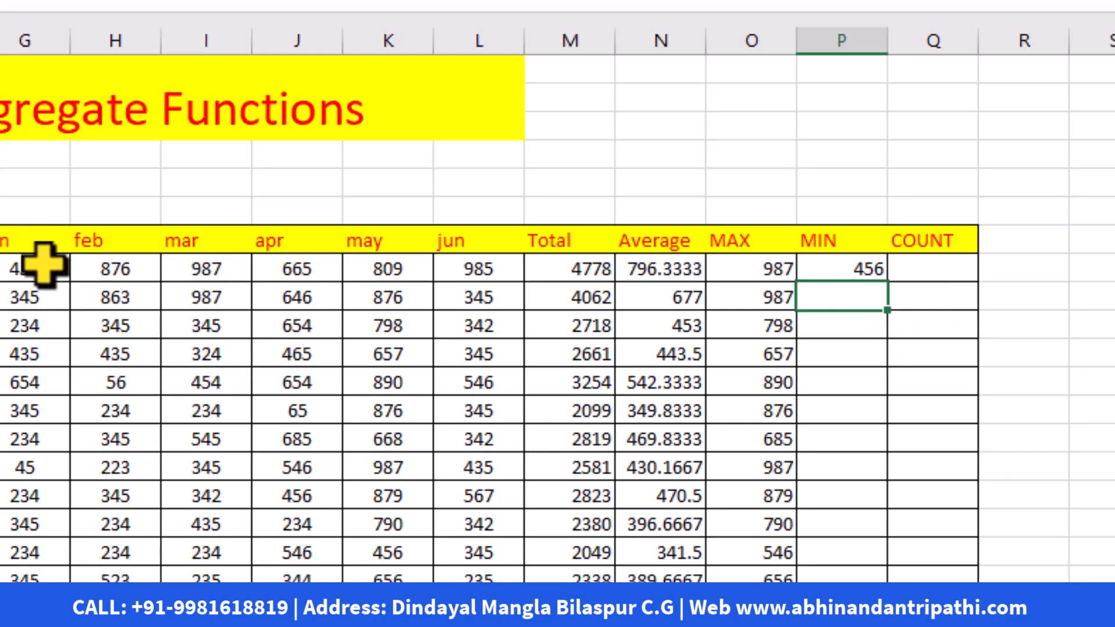
click(857, 264)
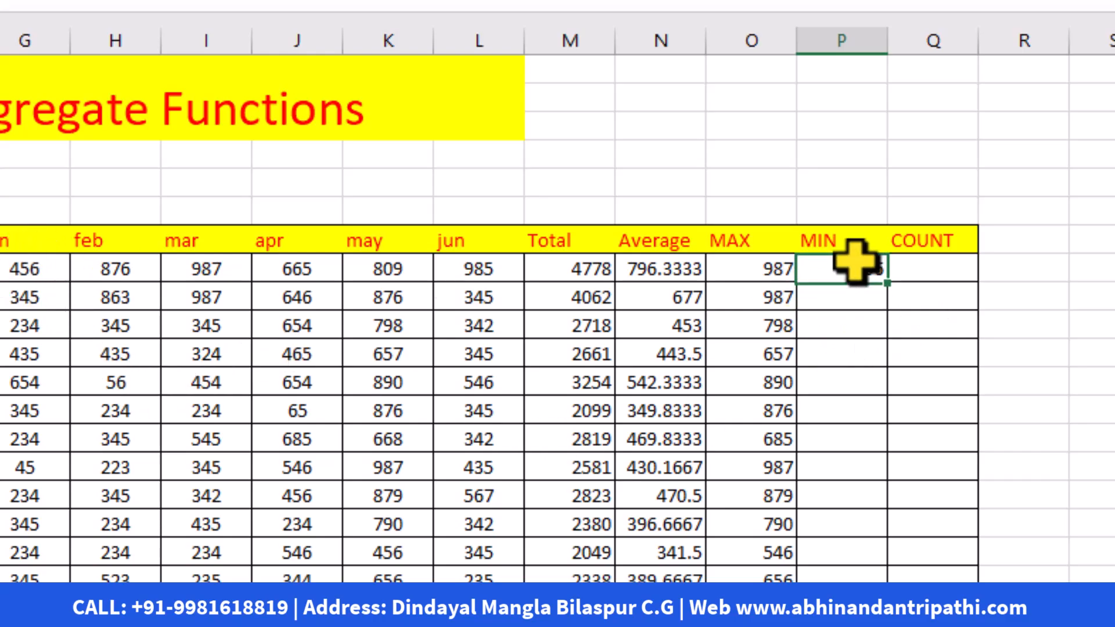
double_click(893, 289)
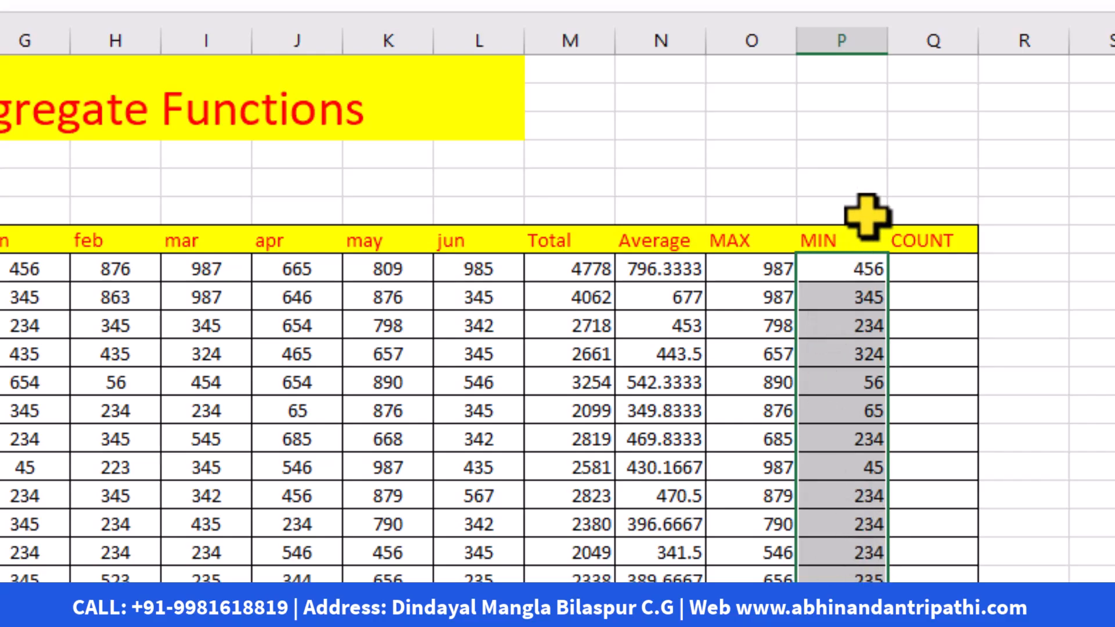
Enter =COUNT(G8:L8) in Q8 and fill the formula down the COUNT column to row 22
click(958, 272)
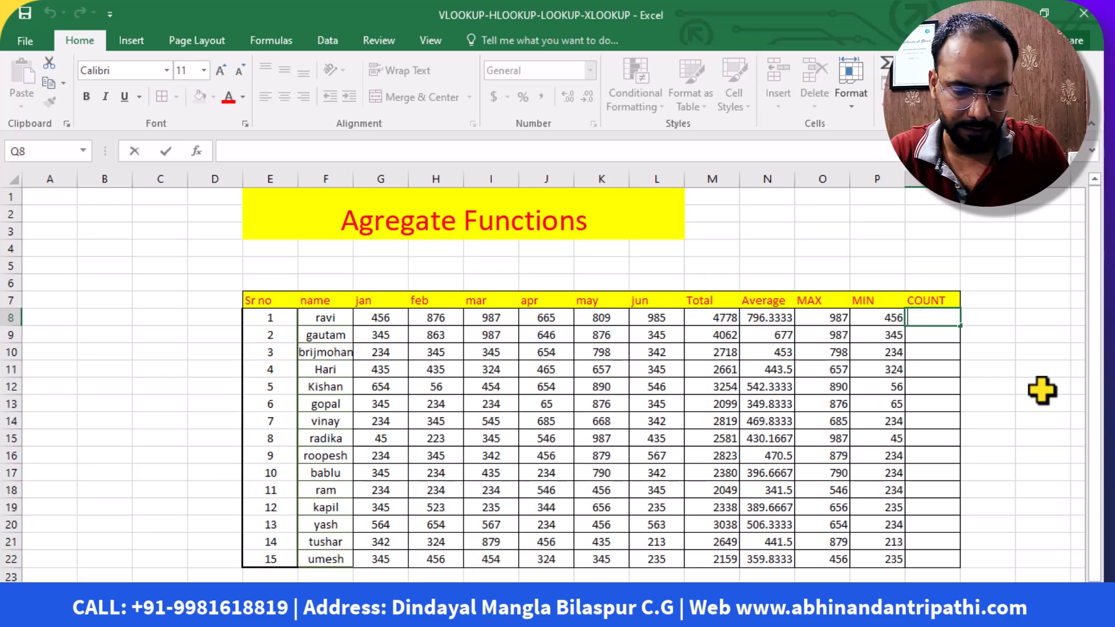
text(=)
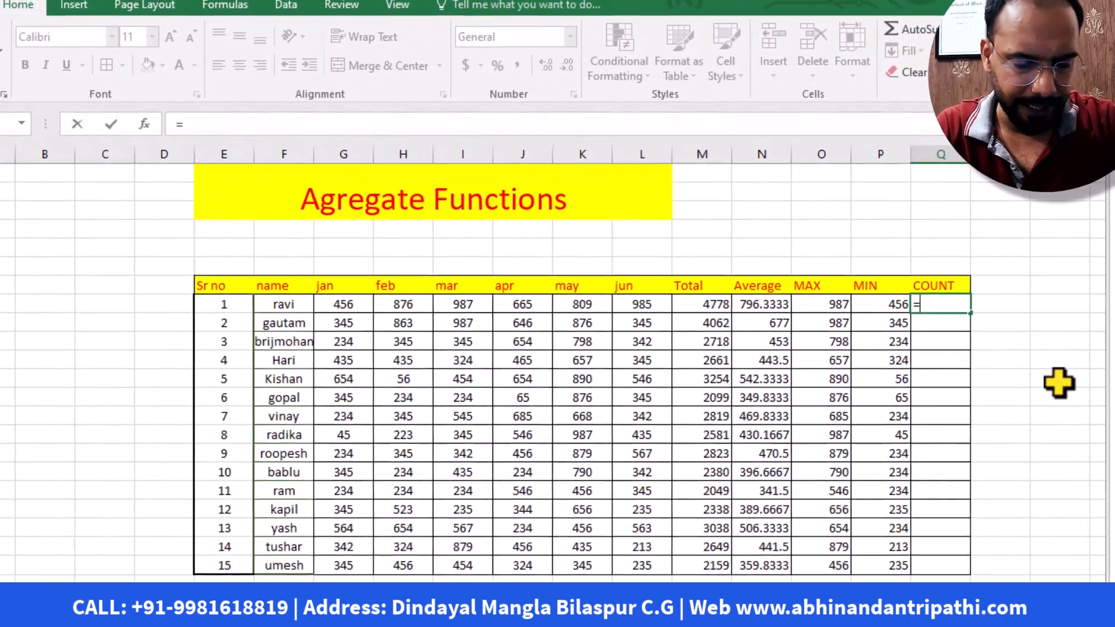
text(count()
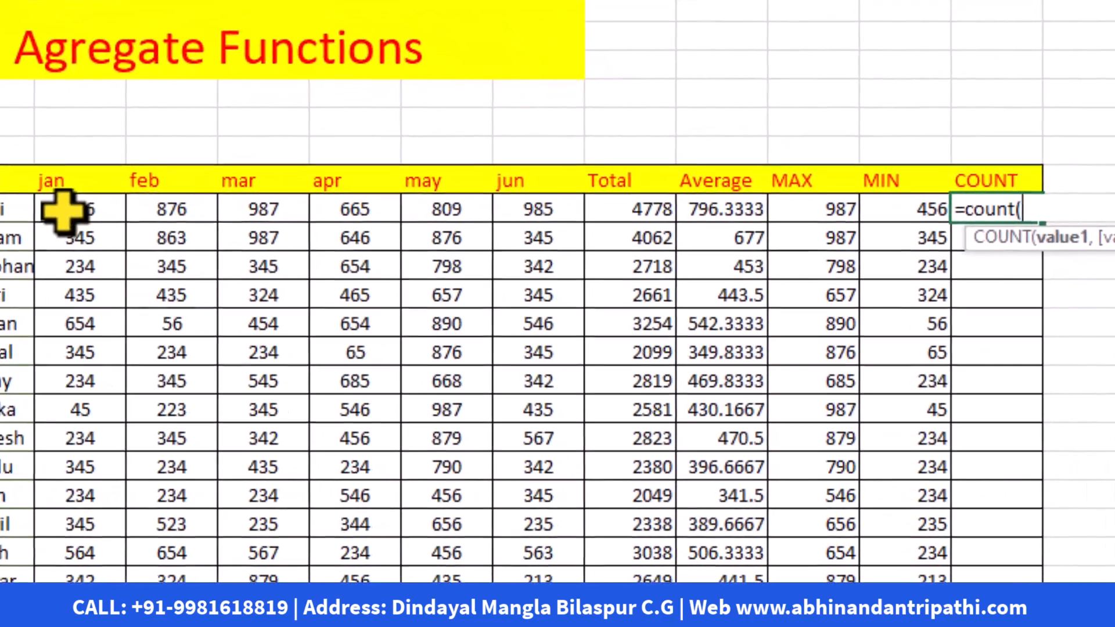
drag(128, 232, 541, 211)
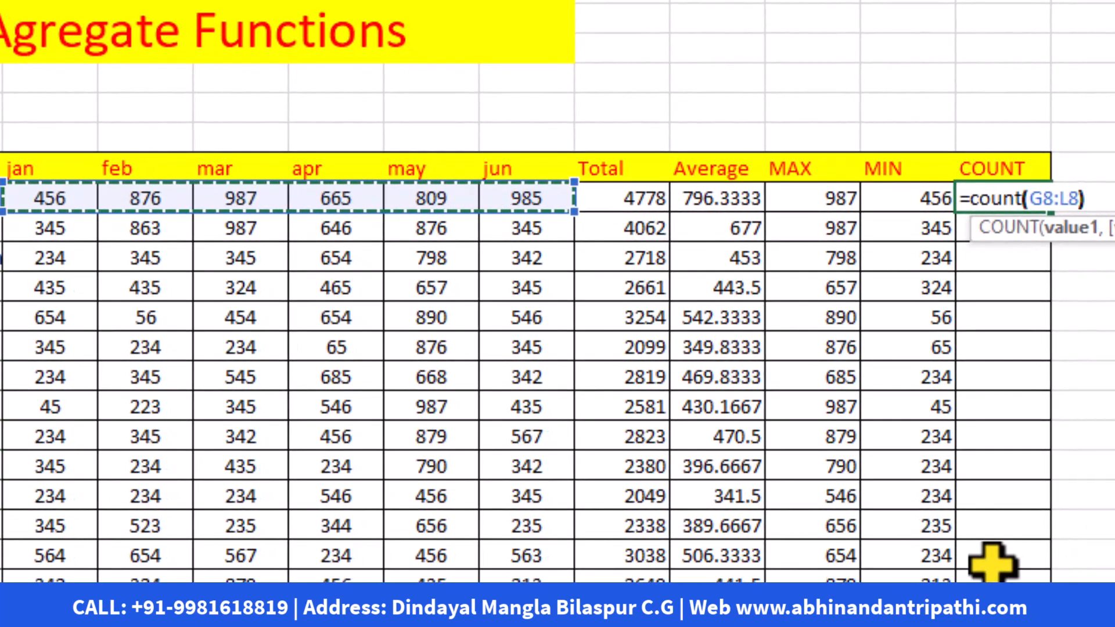
key(Return)
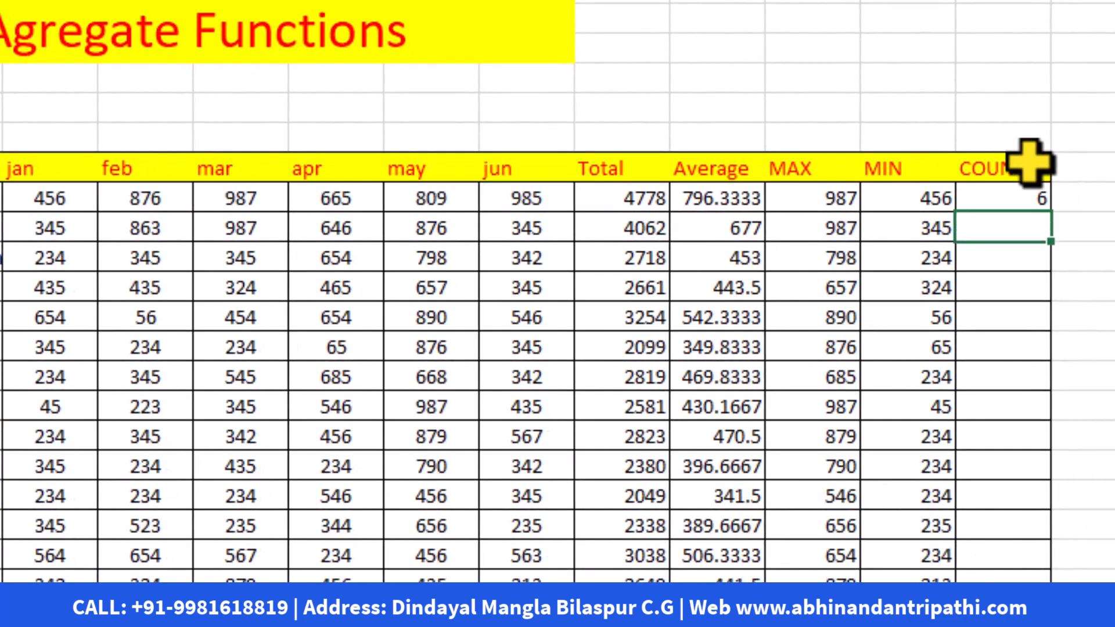
double_click(1059, 219)
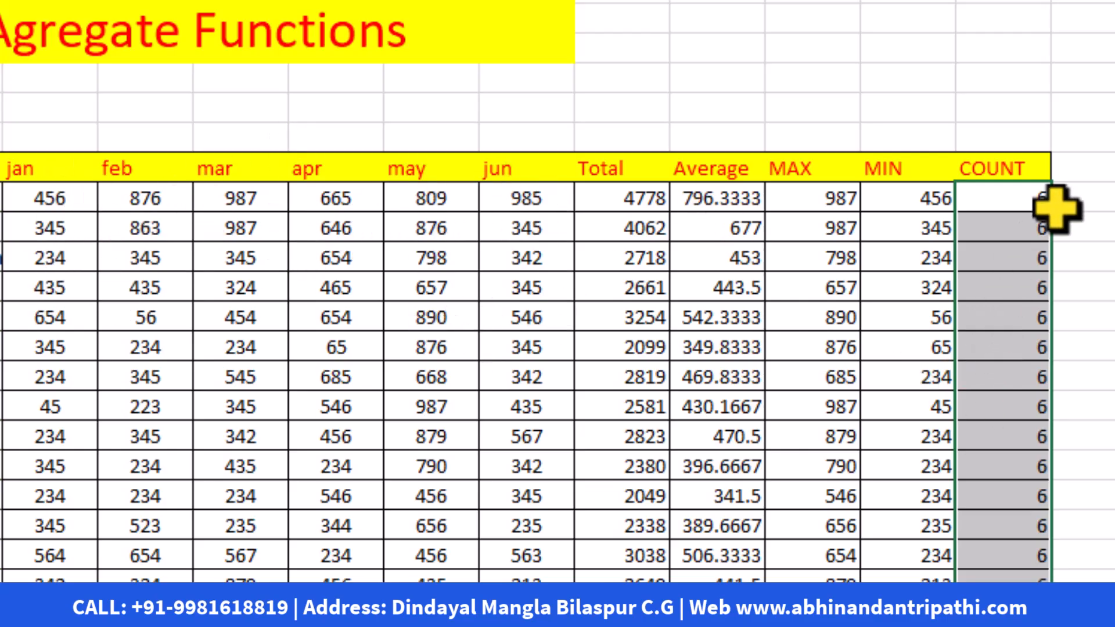
click(1097, 496)
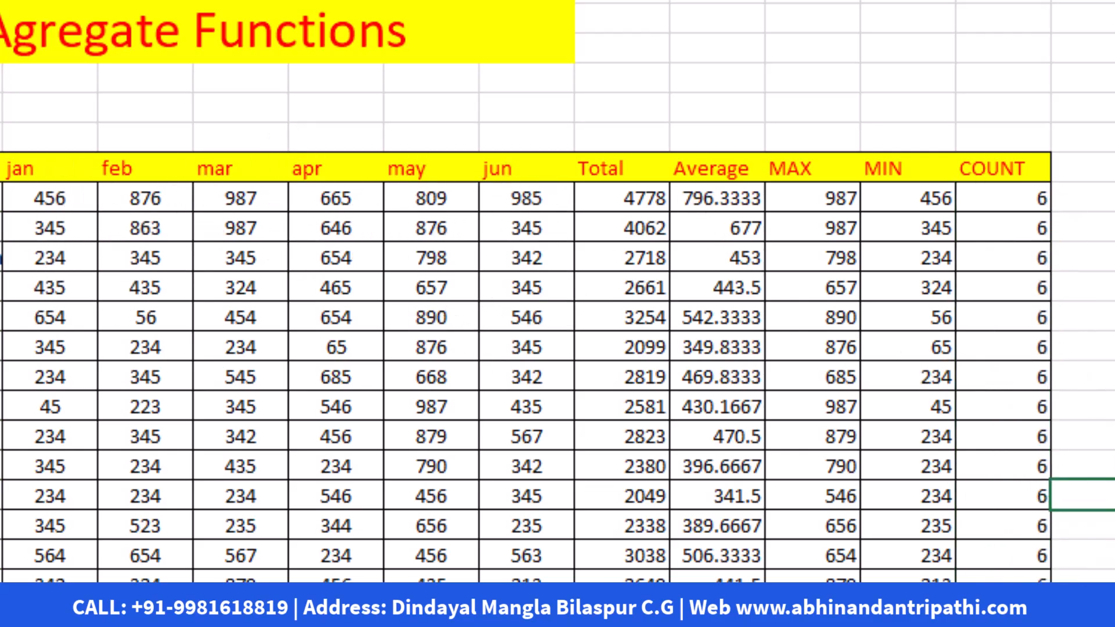